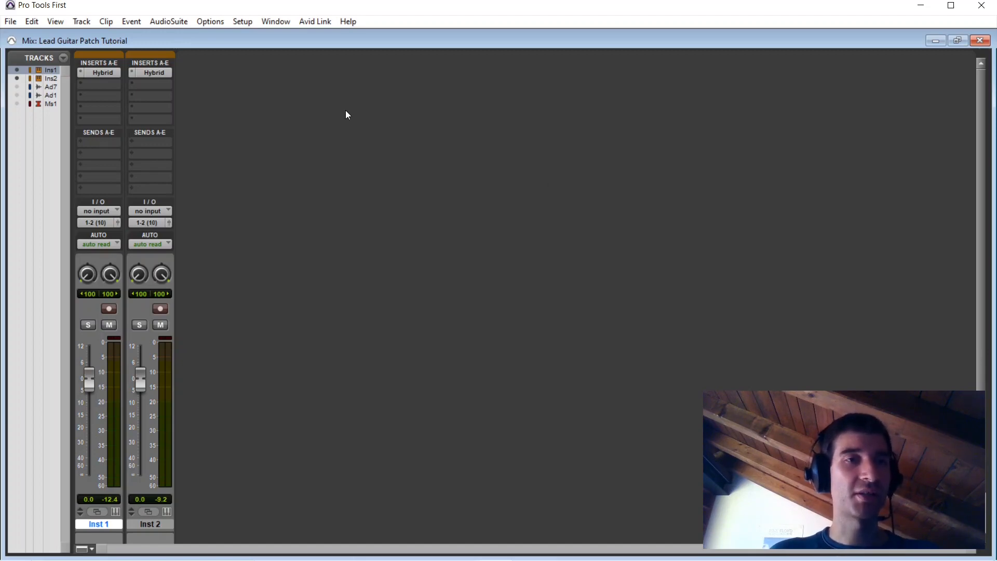
Step: Look at the finished Lead Mono Solo Guitar patch in the Inst 1 track's Hybrid instrument, and close it
{"action": "left_click", "coordinate": [104, 72]}
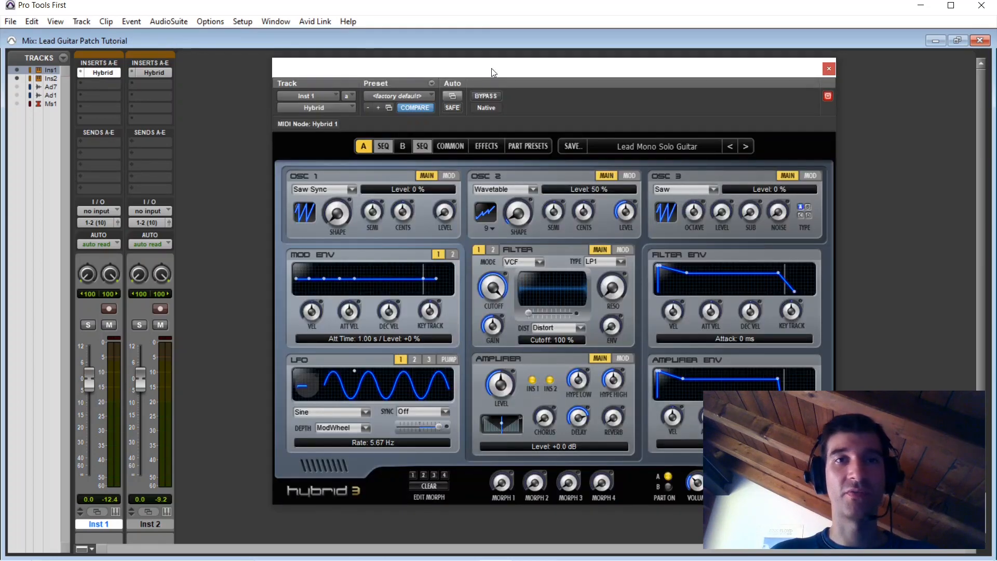
{"action": "left_click_drag", "start_coordinate": [534, 67], "coordinate": [486, 73]}
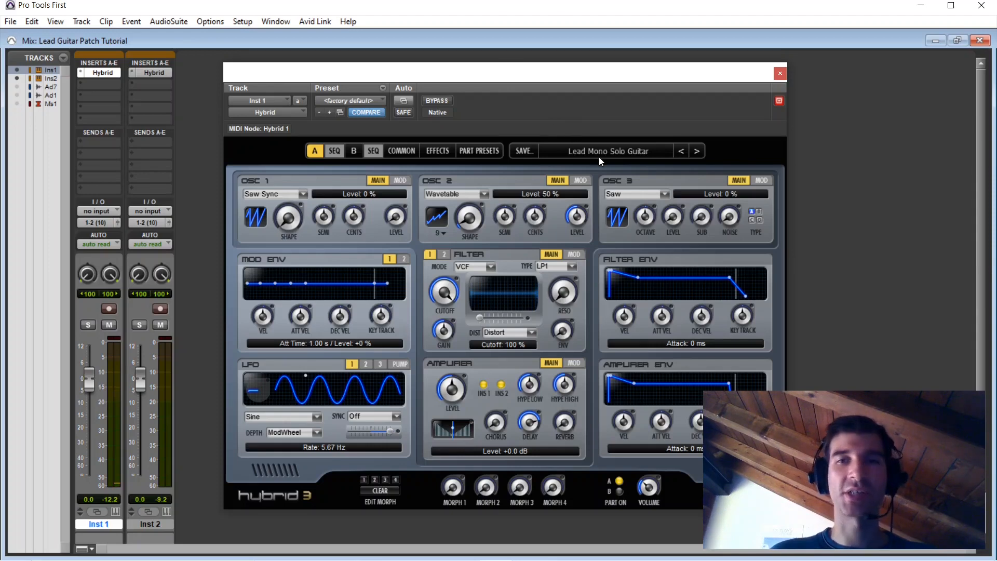
{"action": "left_click", "coordinate": [780, 73]}
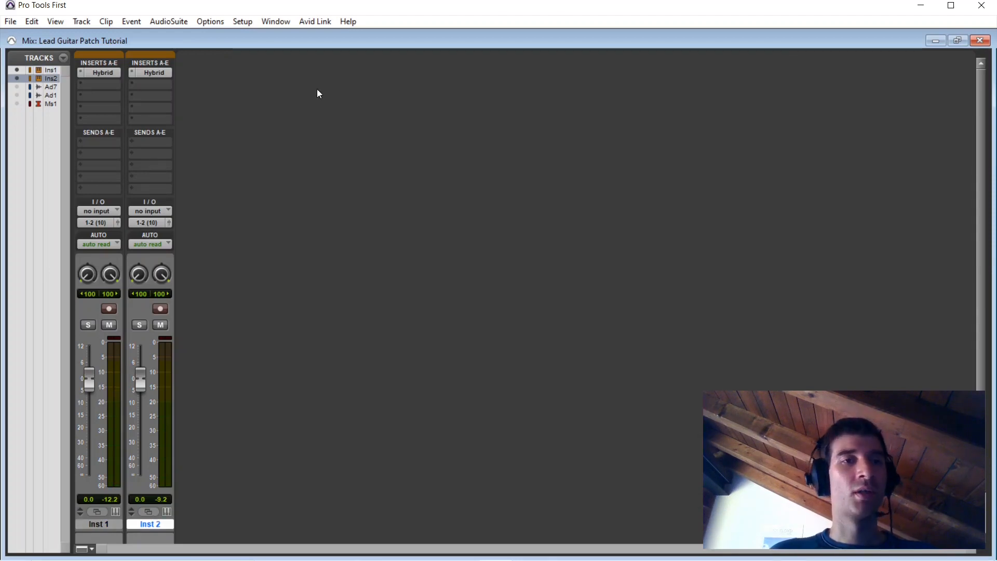
Step: Open the Hybrid instrument on the Inst 2 track and set part A's oscillator 2 level to 50 %
{"action": "left_click", "coordinate": [162, 65]}
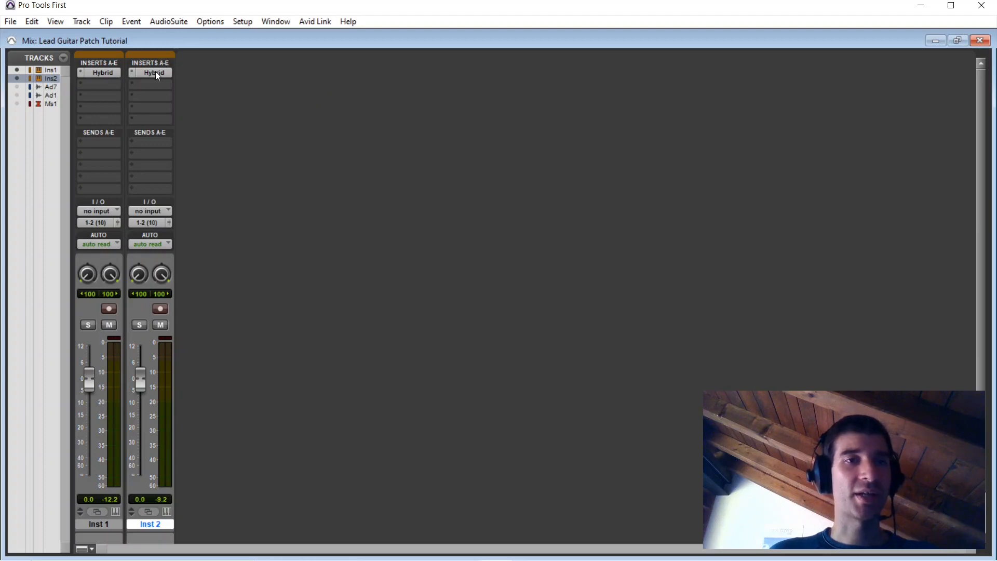
{"action": "left_click", "coordinate": [155, 72]}
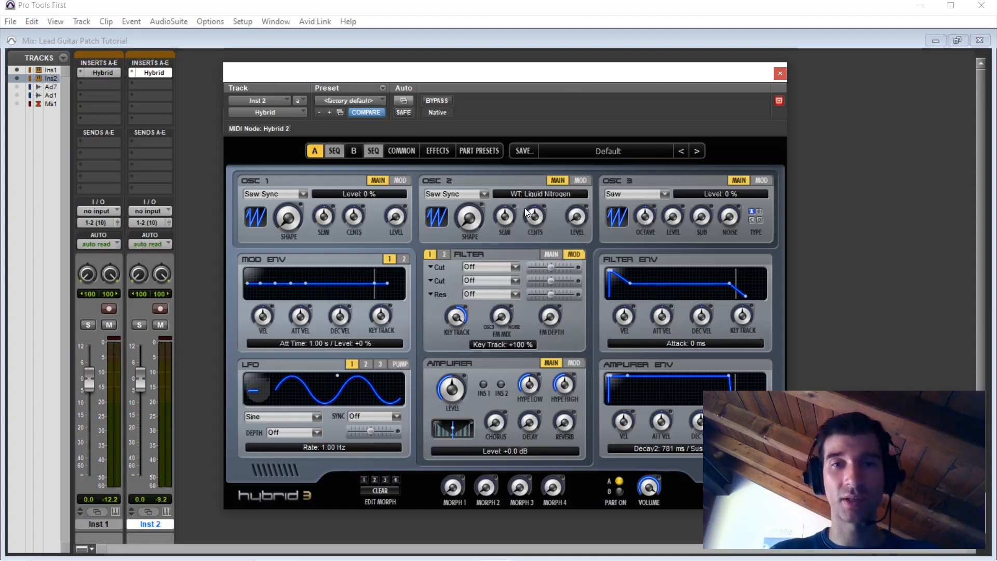
{"action": "left_click_drag", "start_coordinate": [575, 219], "coordinate": [581, 155]}
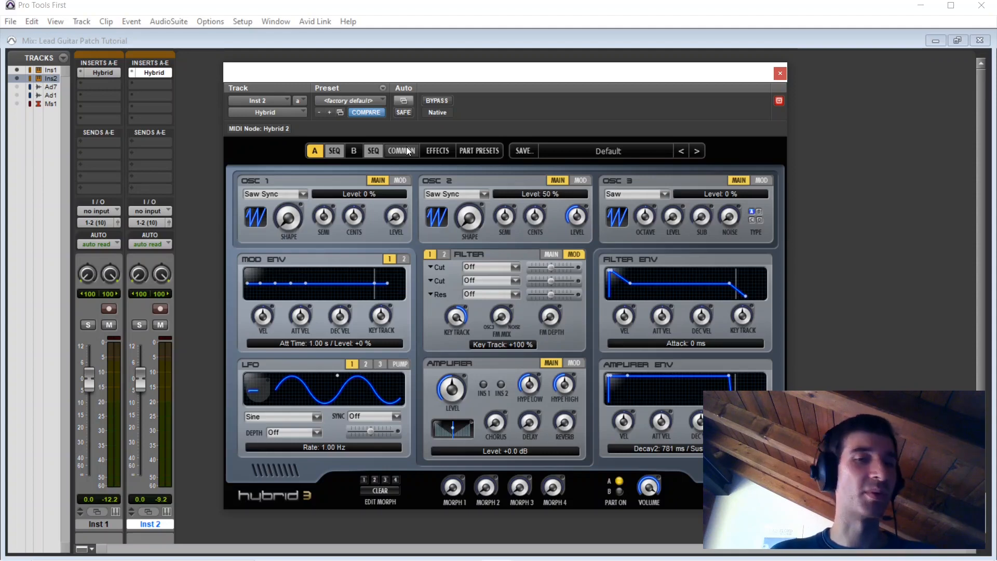
Step: Set the voice mode of Pitch/Voice A to Mono
{"action": "left_click", "coordinate": [406, 151]}
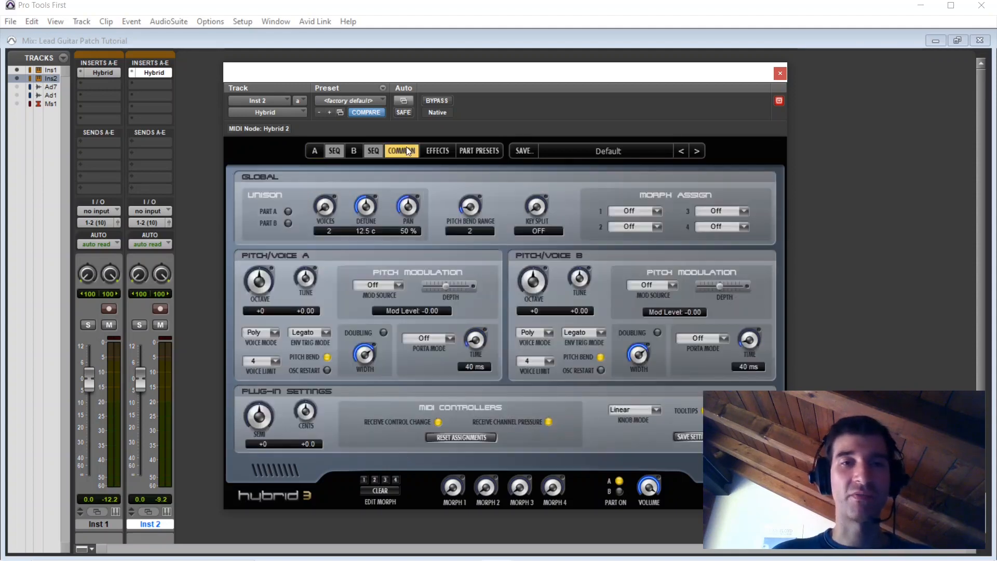
{"action": "left_click", "coordinate": [275, 335]}
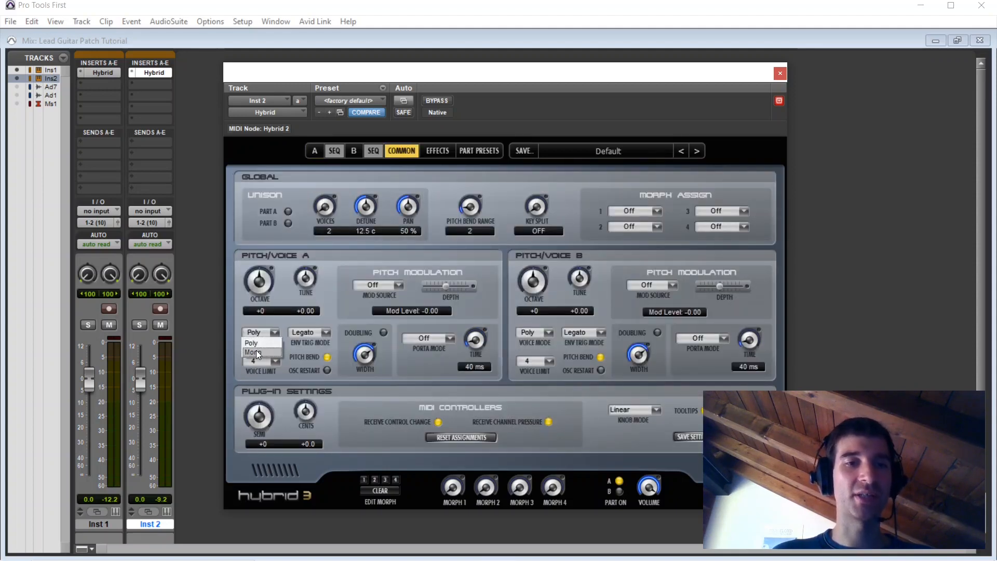
{"action": "left_click", "coordinate": [257, 351]}
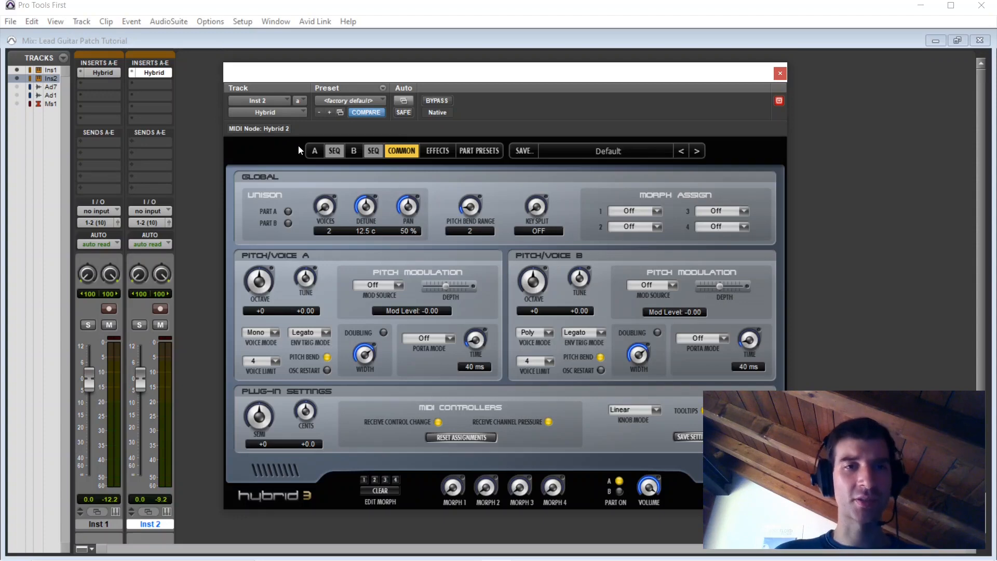
Step: Change part A's oscillator 2 type to Wavetable and choose the 9 - Synctronic1 wavetable
{"action": "left_click", "coordinate": [315, 151]}
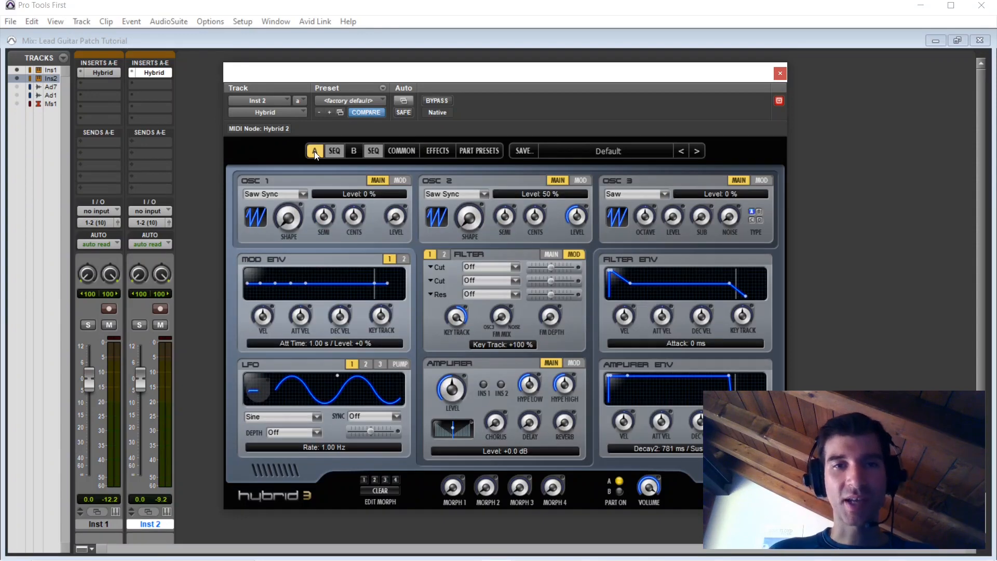
{"action": "left_click", "coordinate": [450, 193]}
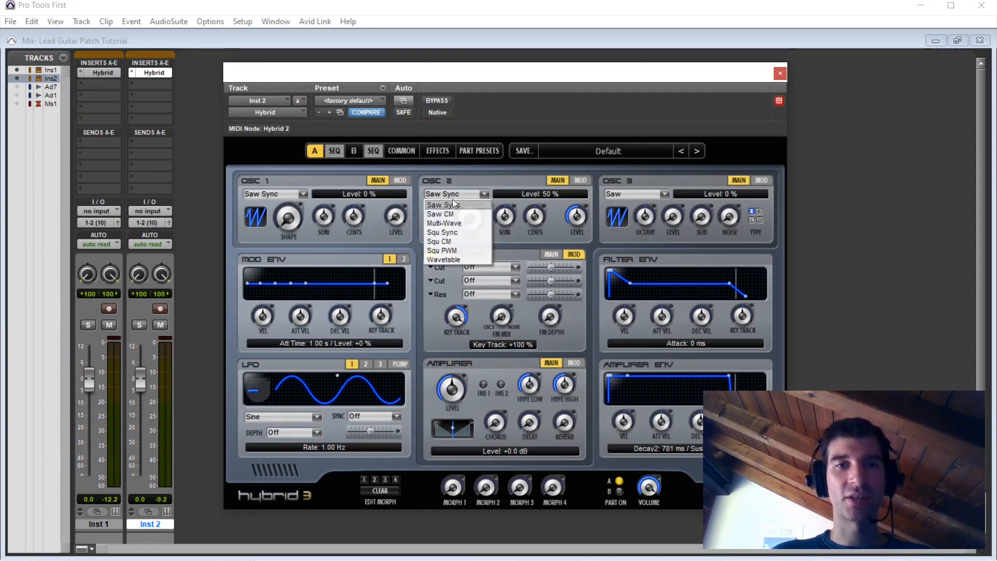
{"action": "left_click", "coordinate": [465, 258]}
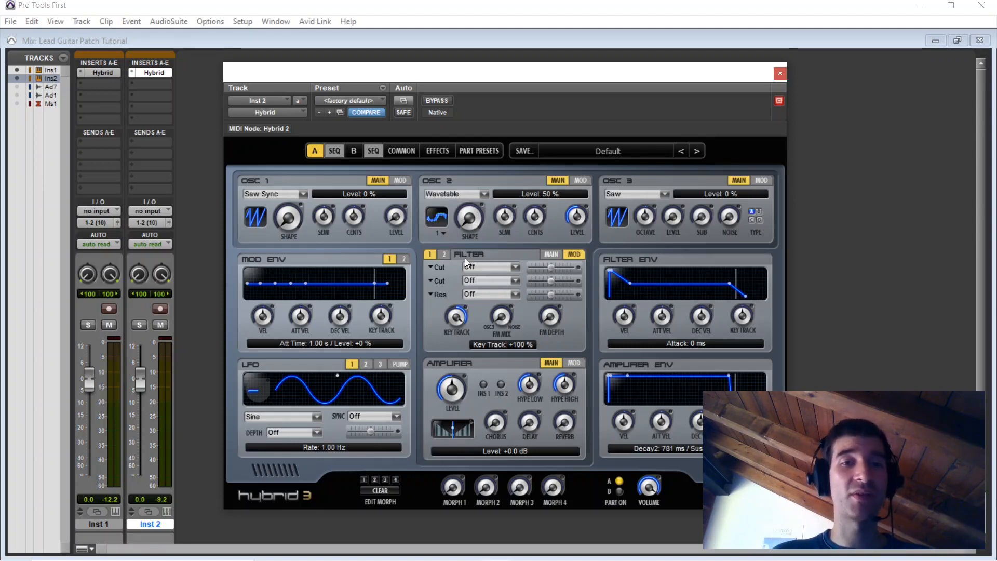
{"action": "left_click", "coordinate": [439, 234]}
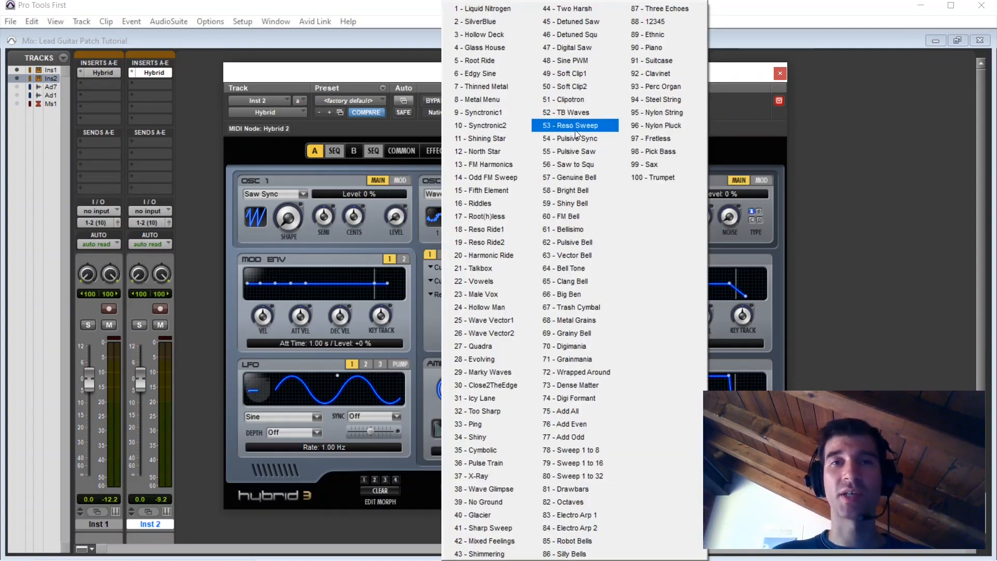
{"action": "left_click", "coordinate": [503, 113]}
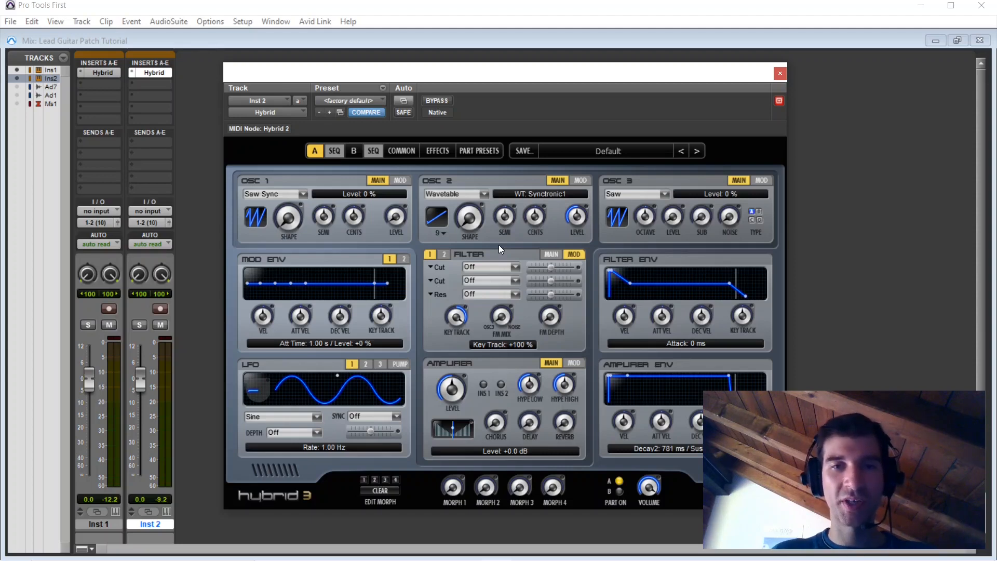
Step: Examine part A's filter, including its cutoff, type, distortion and modulation settings
{"action": "left_click", "coordinate": [546, 253]}
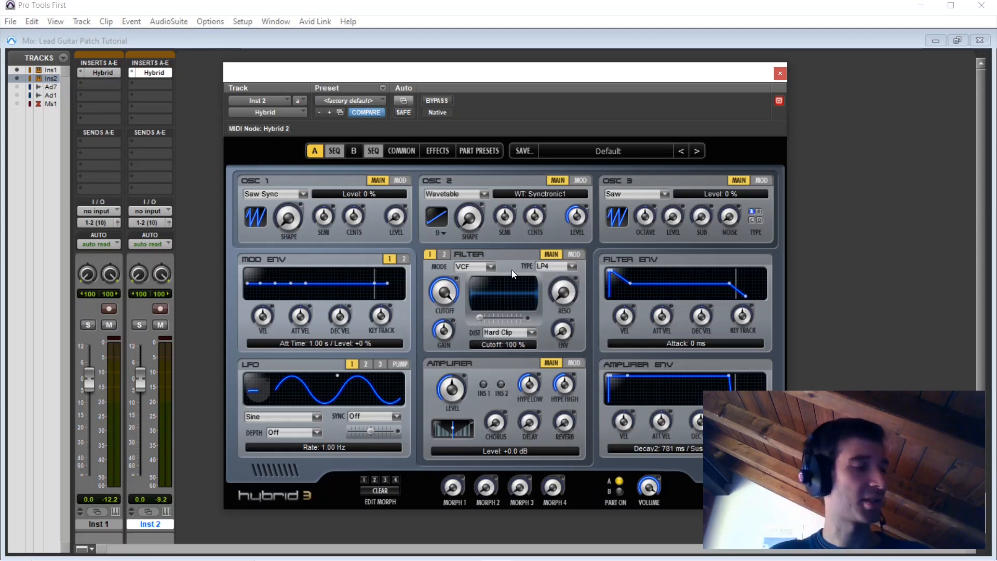
{"action": "left_click_drag", "start_coordinate": [434, 288], "coordinate": [450, 195]}
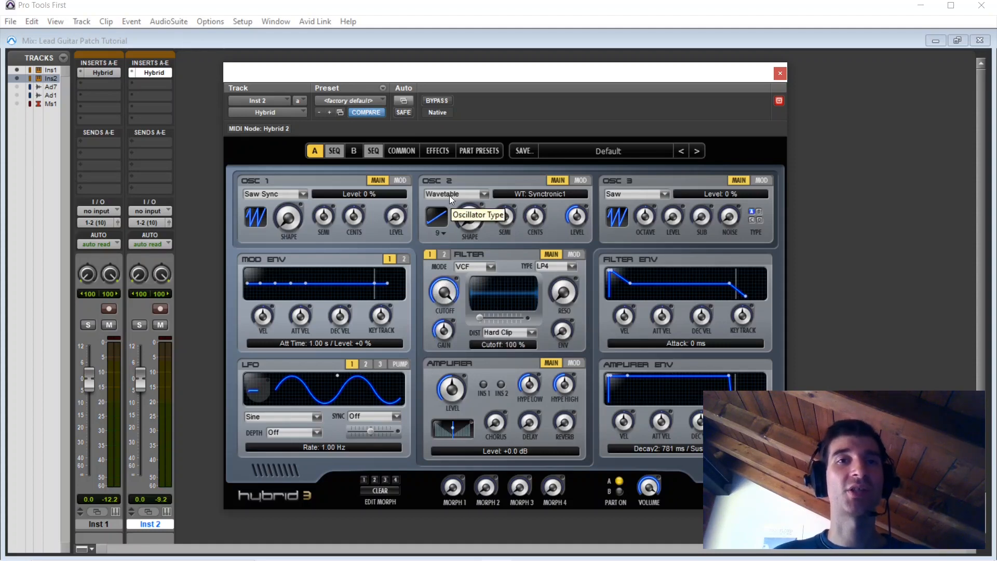
{"action": "left_click", "coordinate": [576, 254]}
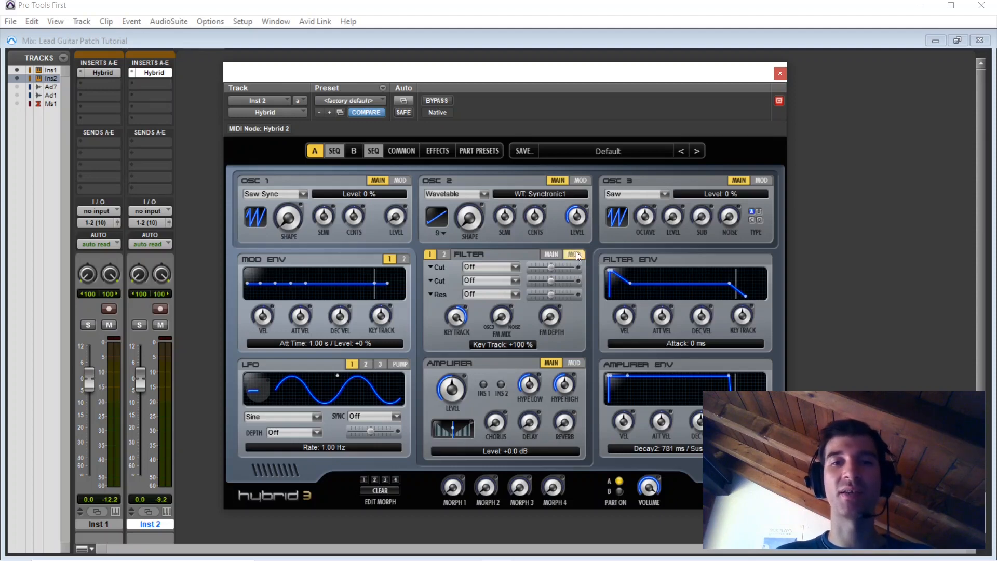
{"action": "left_click", "coordinate": [559, 253]}
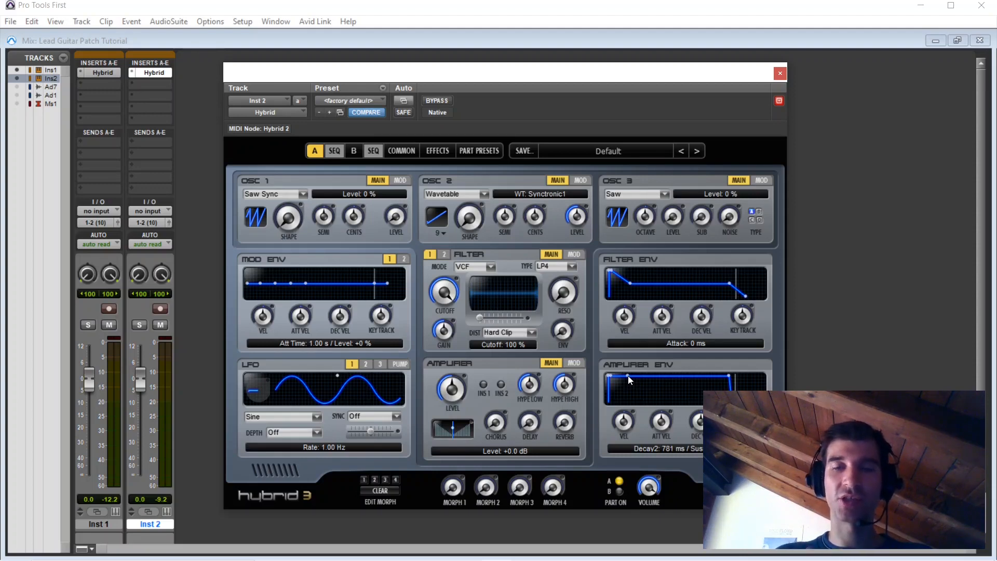
Step: Shape part A's amplifier envelope with a sustain level about halfway down and a second decay of about 9.35 s
{"action": "left_click_drag", "start_coordinate": [628, 376], "coordinate": [630, 418]}
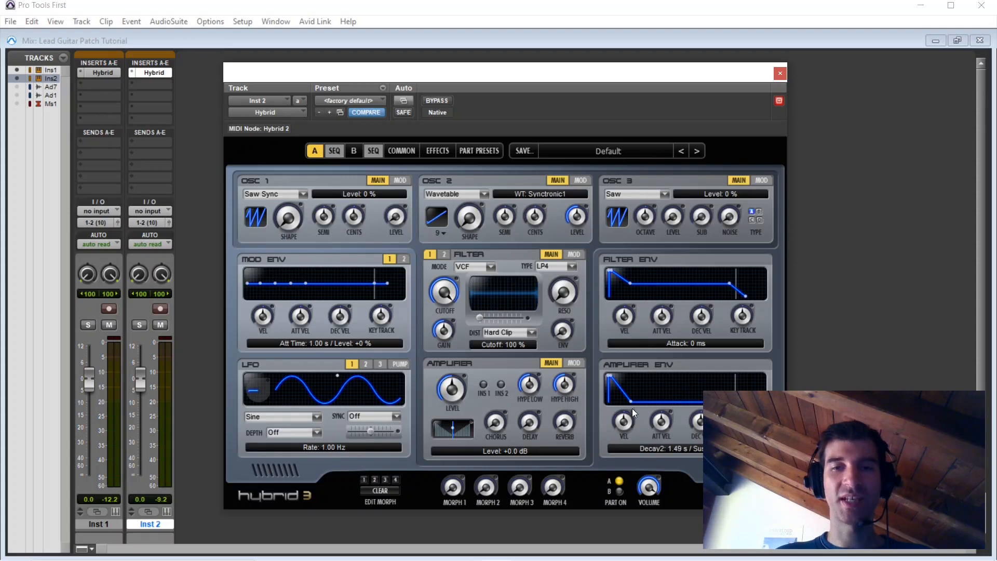
{"action": "left_click_drag", "start_coordinate": [630, 404], "coordinate": [623, 406]}
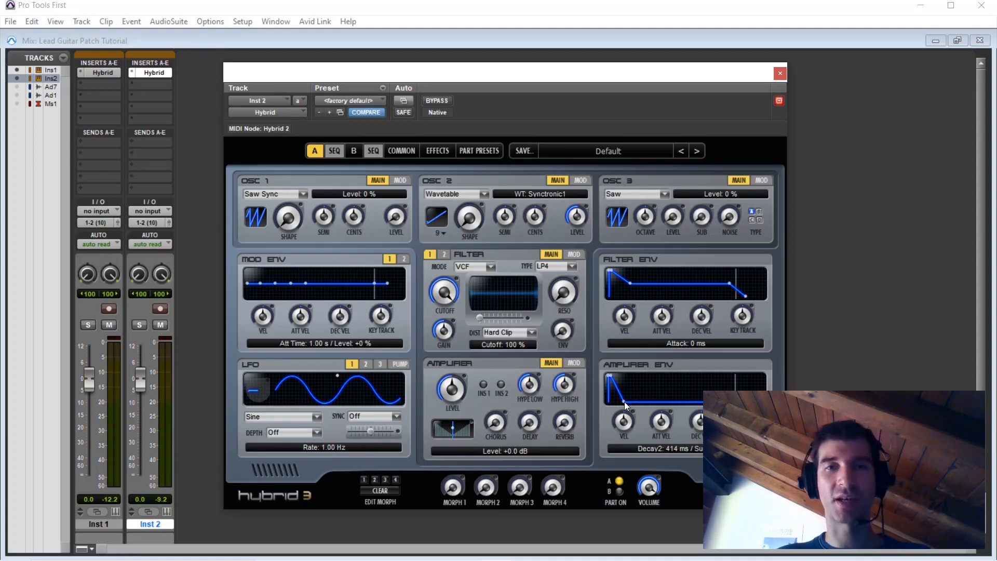
{"action": "left_click_drag", "start_coordinate": [624, 401], "coordinate": [639, 389]}
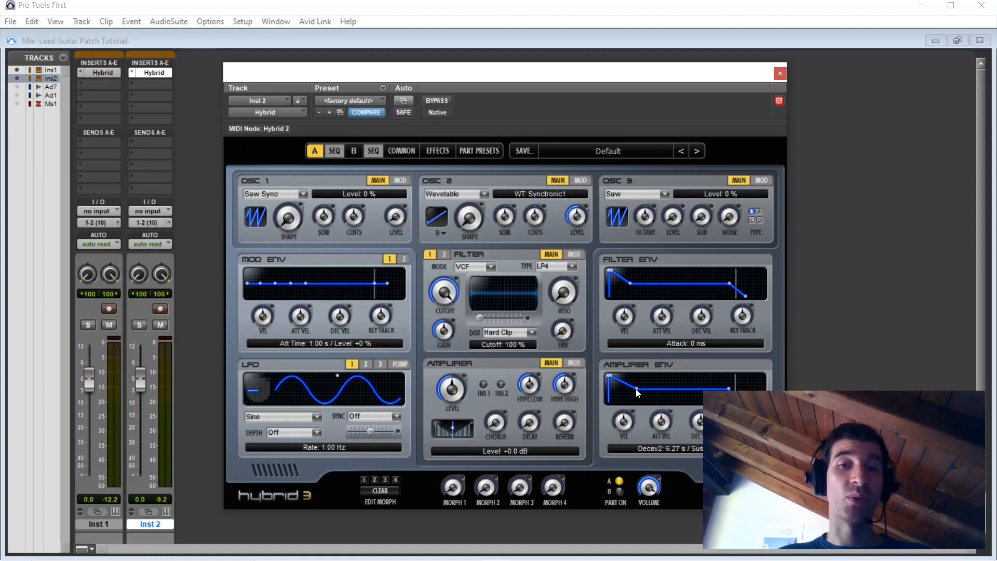
{"action": "left_click_drag", "start_coordinate": [637, 389], "coordinate": [638, 389]}
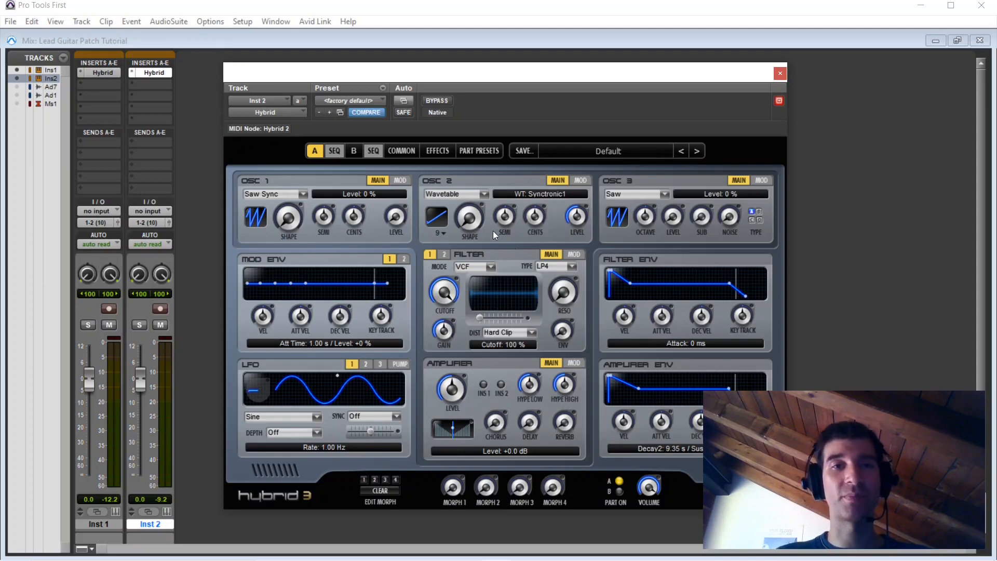
Step: Review part A's voice mode and its filter modulation settings
{"action": "left_click", "coordinate": [408, 151]}
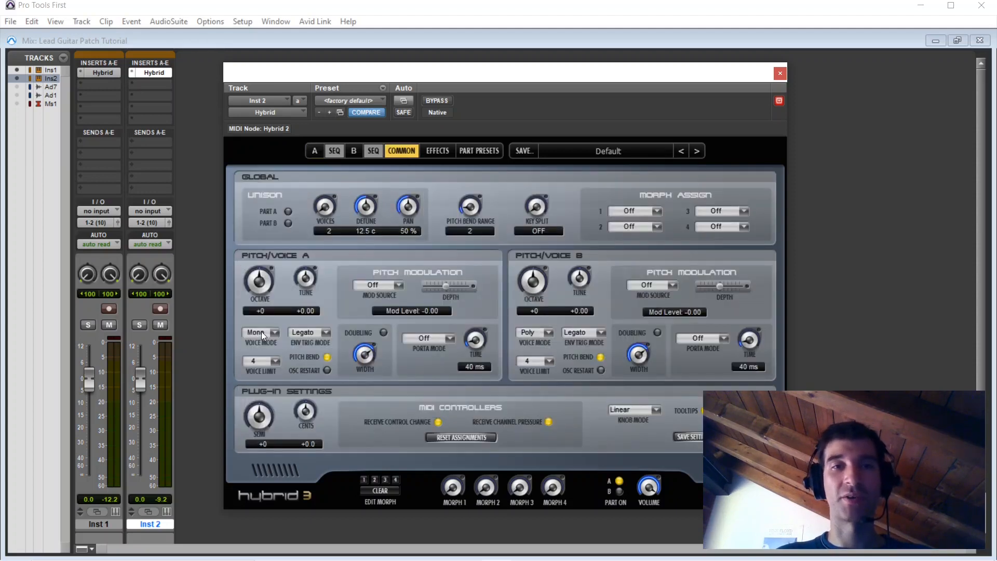
{"action": "left_click", "coordinate": [313, 151]}
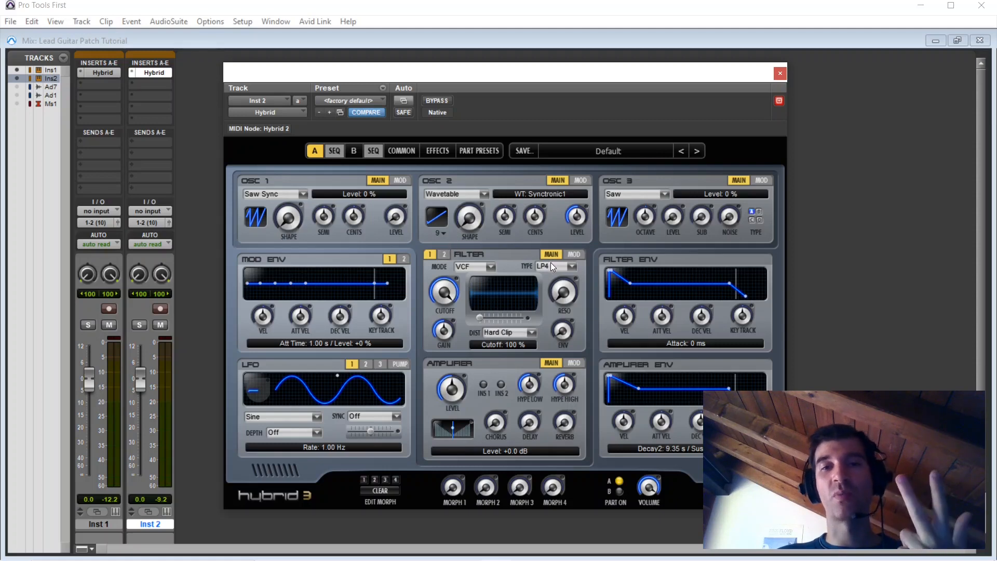
{"action": "left_click", "coordinate": [571, 253]}
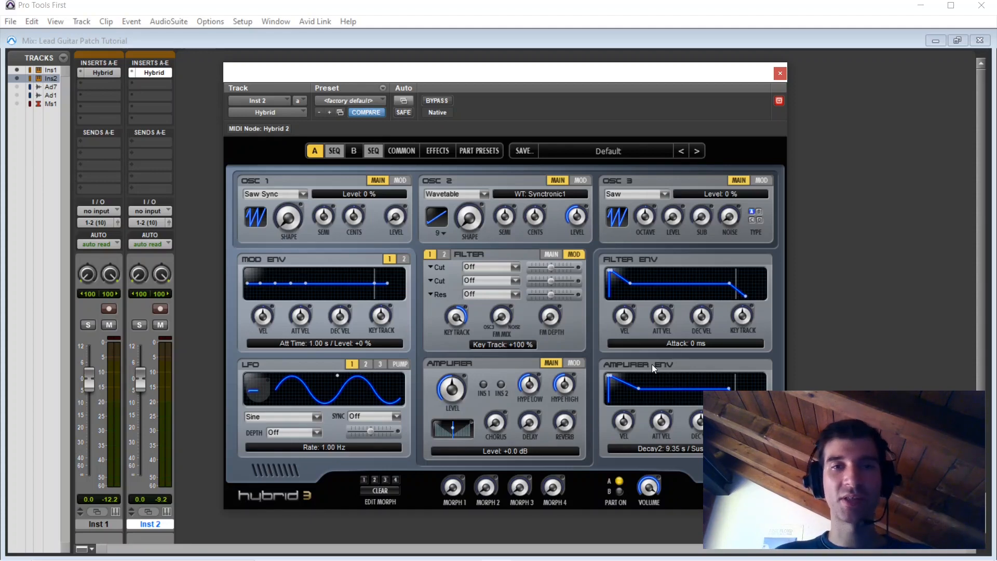
Step: Load the TalkBox effect into Part A Insert 1
{"action": "left_click", "coordinate": [429, 147]}
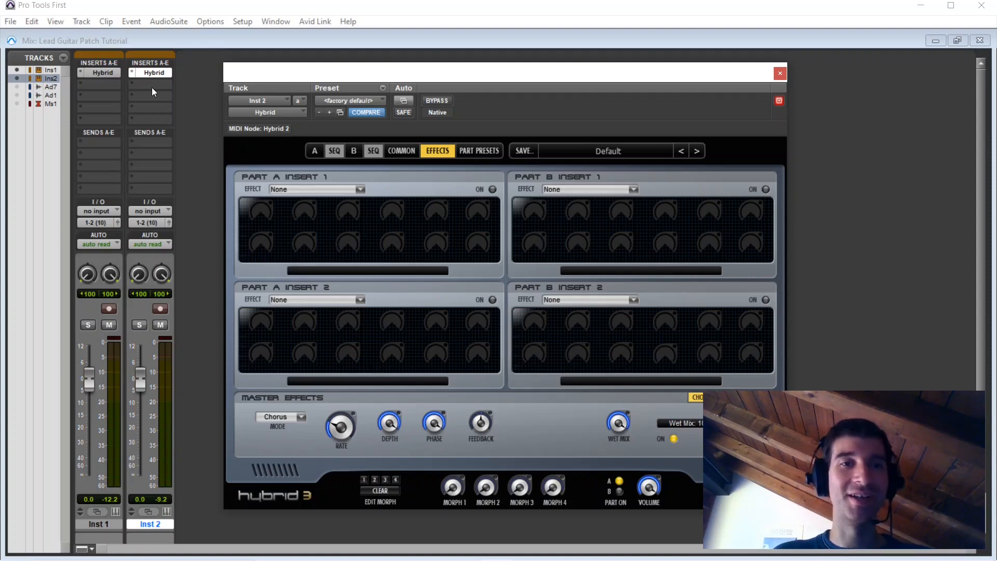
{"action": "left_click", "coordinate": [345, 188]}
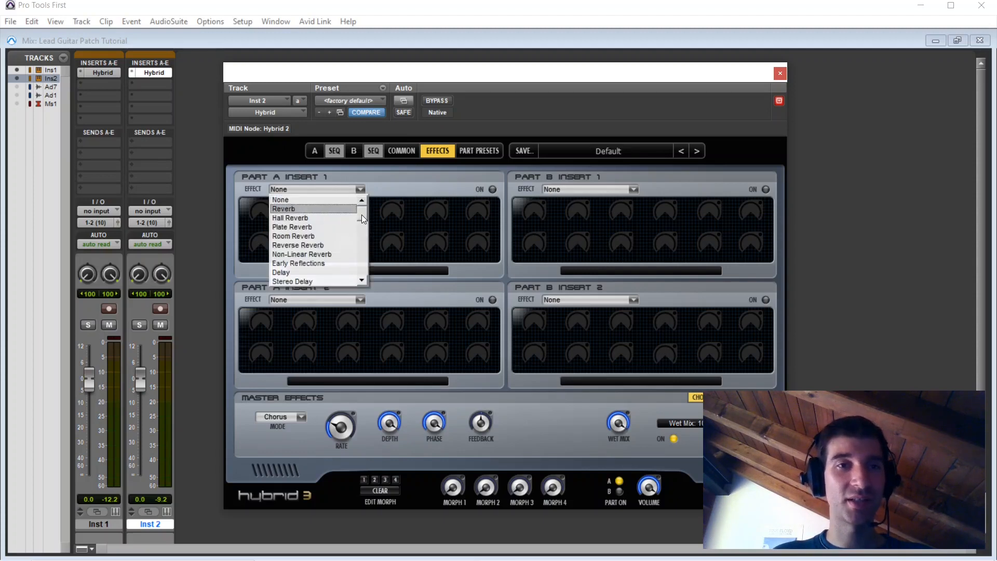
{"action": "left_click_drag", "start_coordinate": [362, 215], "coordinate": [365, 256]}
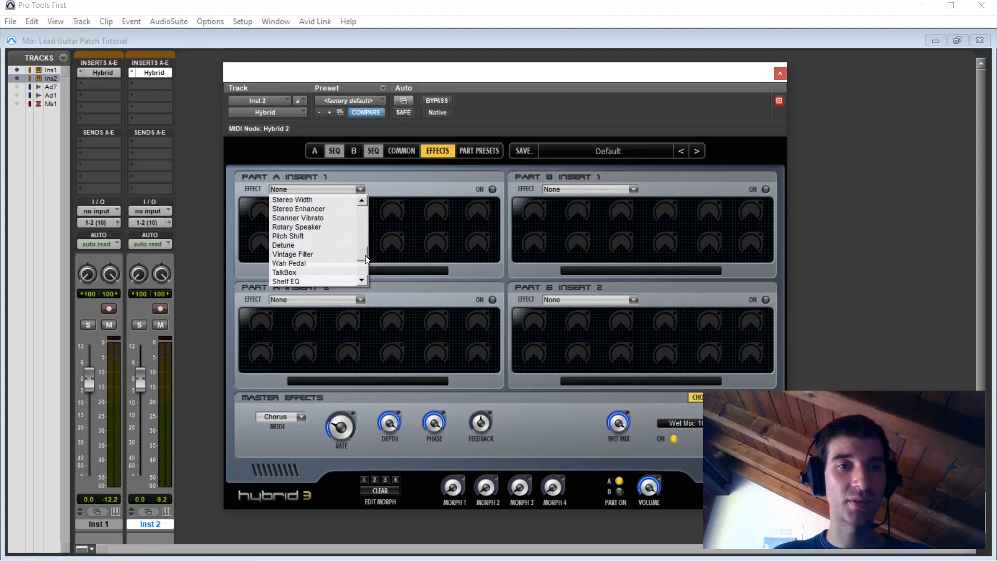
{"action": "left_click", "coordinate": [308, 263]}
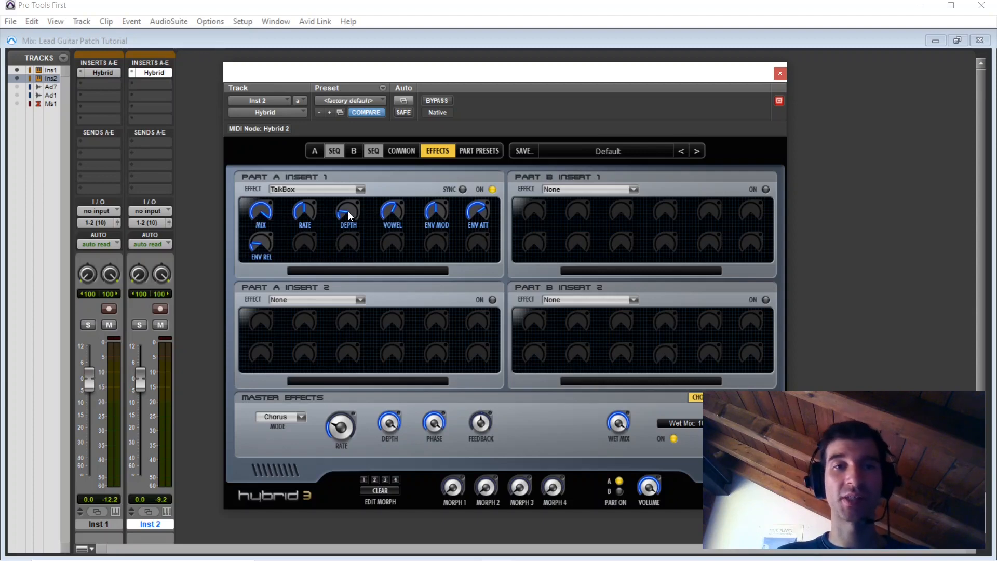
Step: Set the TalkBox depth to 0 % and its vowel to AH
{"action": "left_click_drag", "start_coordinate": [349, 216], "coordinate": [351, 176]}
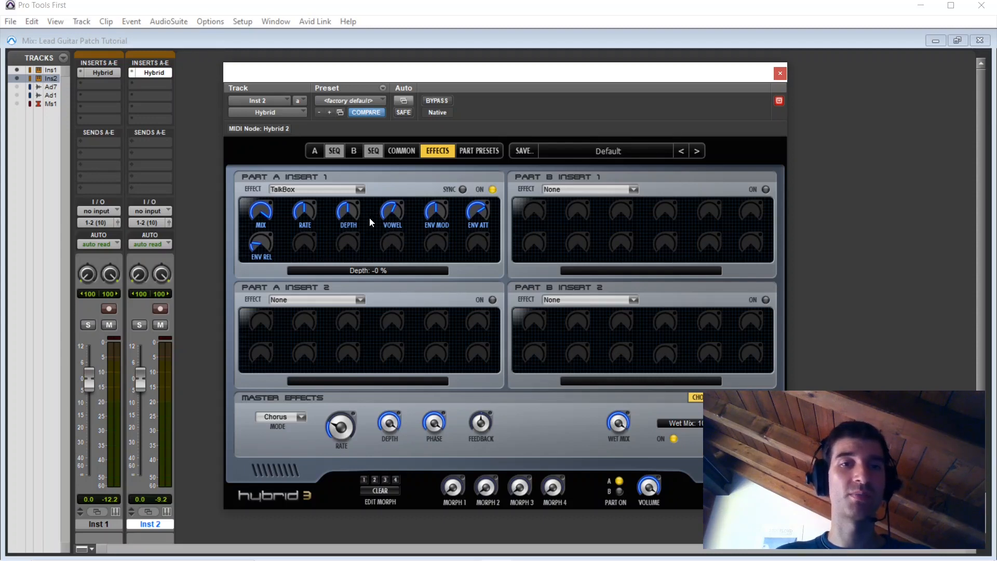
{"action": "left_click", "coordinate": [397, 212]}
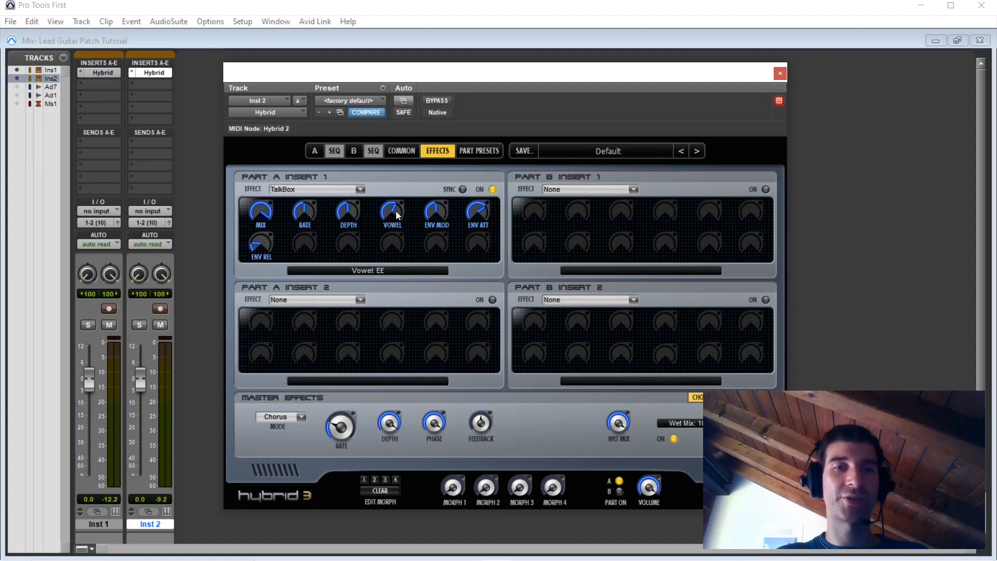
{"action": "left_click_drag", "start_coordinate": [396, 211], "coordinate": [393, 243]}
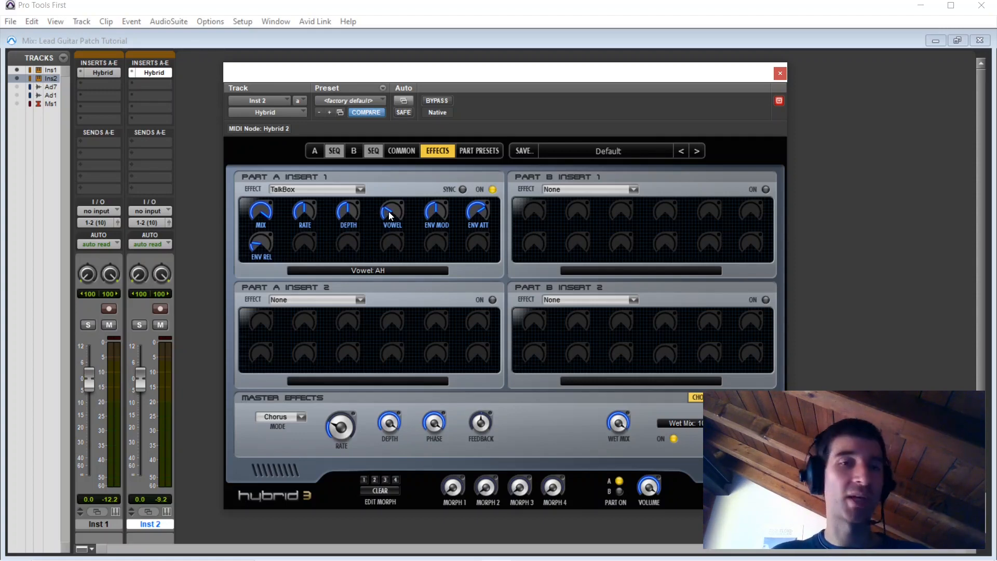
{"action": "mouse_move", "coordinate": [391, 215]}
{"action": "left_mouse_down"}
{"action": "mouse_move", "coordinate": [408, 153]}
{"action": "mouse_move", "coordinate": [405, 203]}
{"action": "left_mouse_up"}
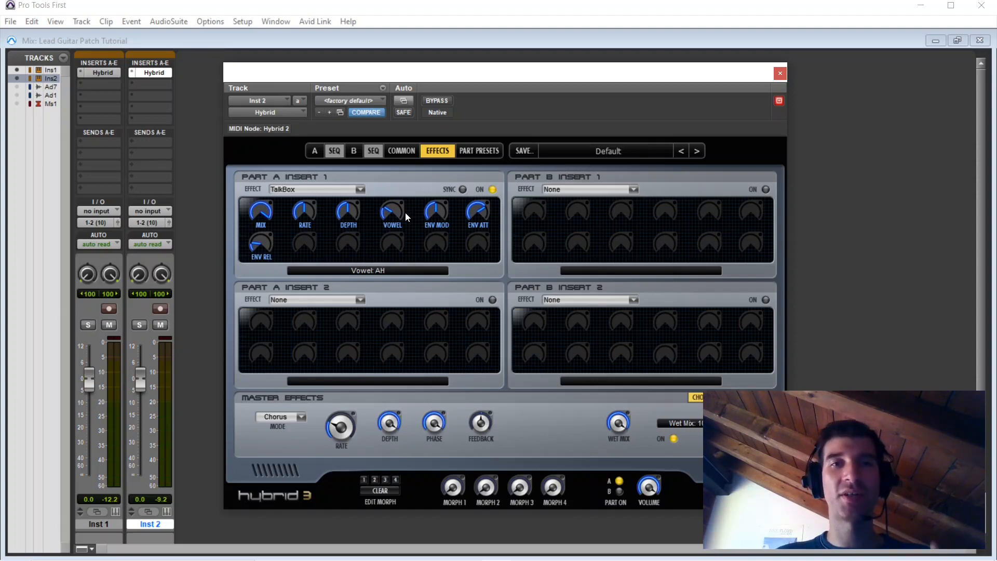
Step: Review part A's synthesis settings and the common voice settings, and return to the effects page
{"action": "left_click", "coordinate": [315, 152]}
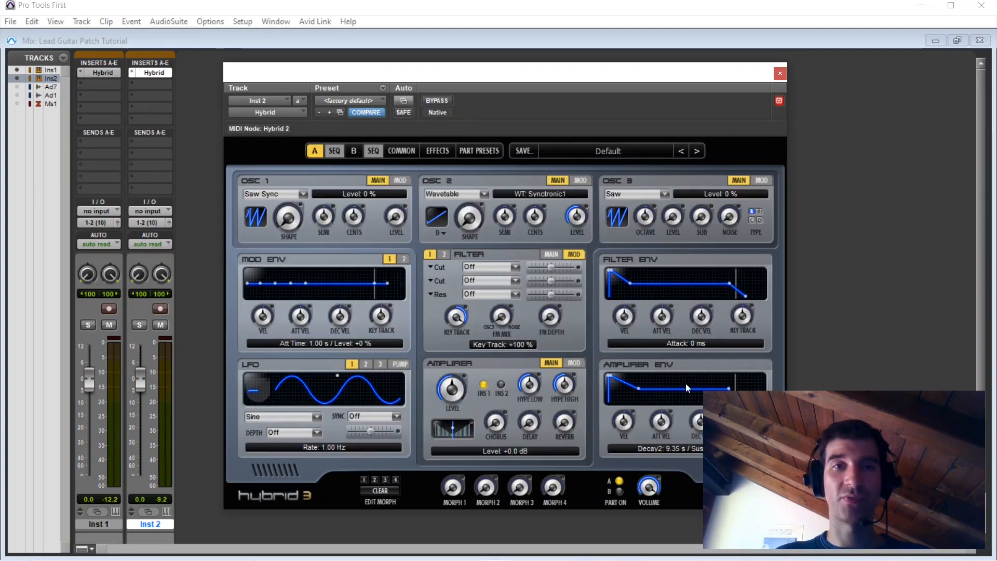
{"action": "left_click", "coordinate": [403, 153]}
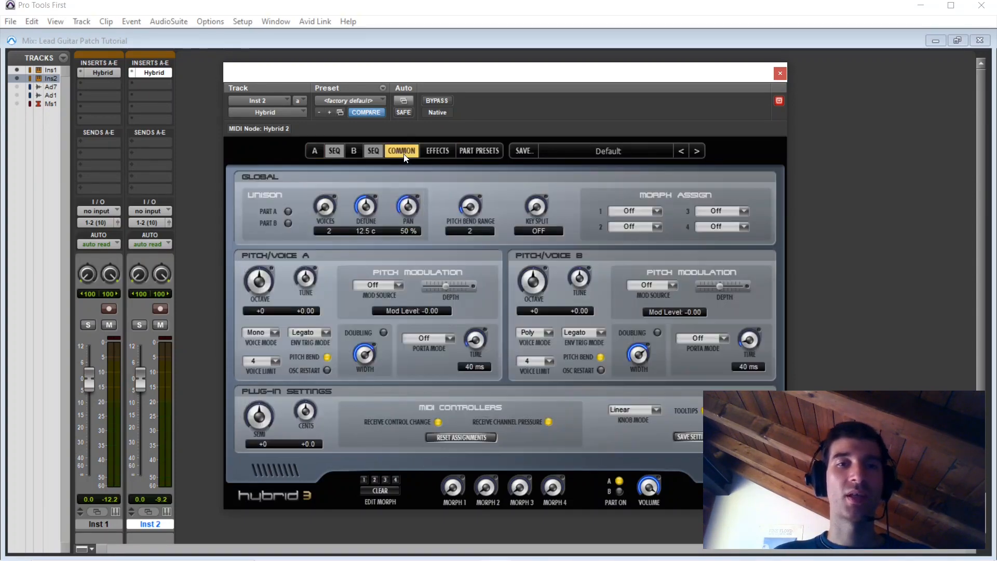
{"action": "left_click", "coordinate": [435, 153]}
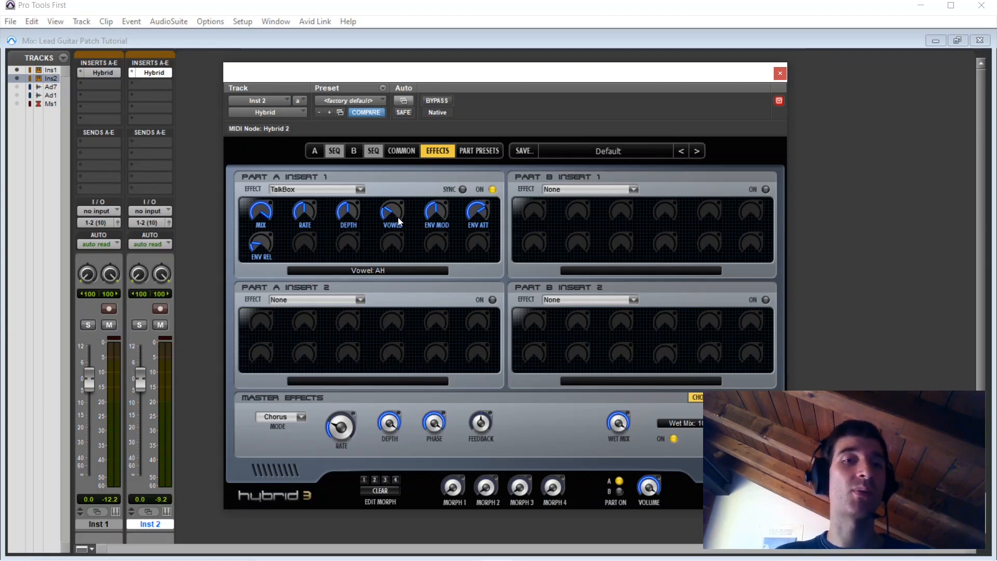
Step: Try the TalkBox's envelope modulation at +100 % and return it to 0 %
{"action": "mouse_move", "coordinate": [437, 211]}
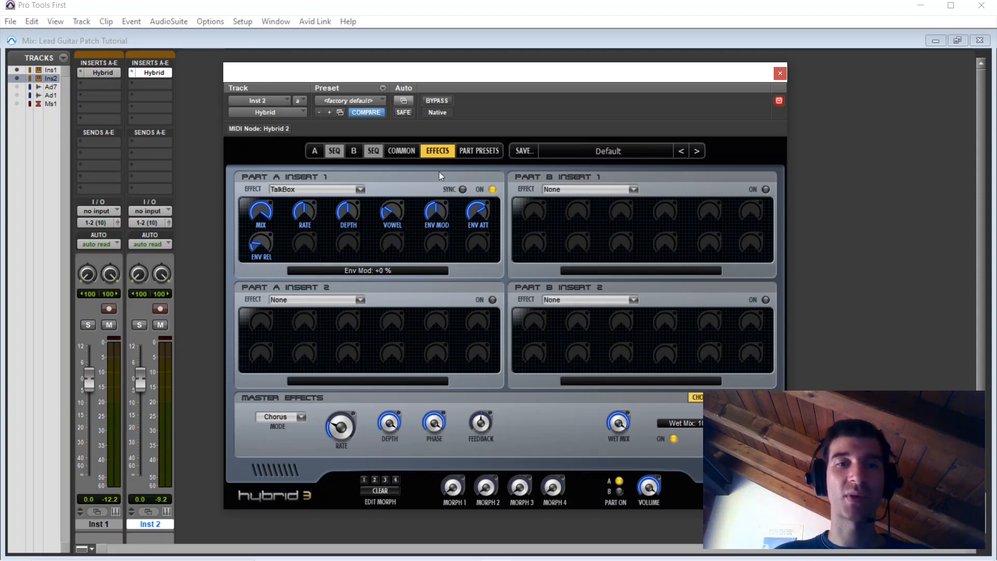
{"action": "left_click_drag", "start_coordinate": [433, 213], "coordinate": [447, 97]}
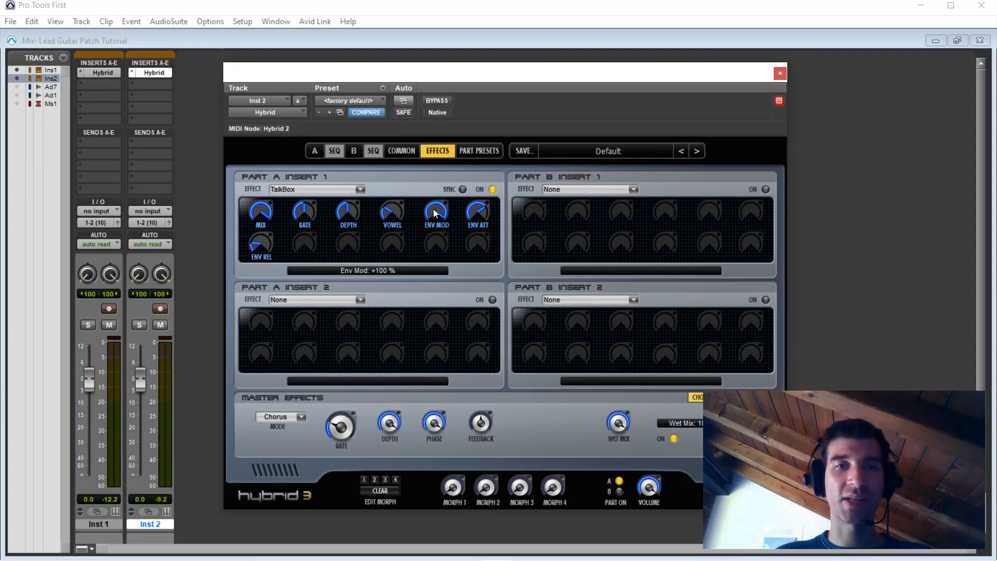
{"action": "left_click_drag", "start_coordinate": [435, 214], "coordinate": [428, 271]}
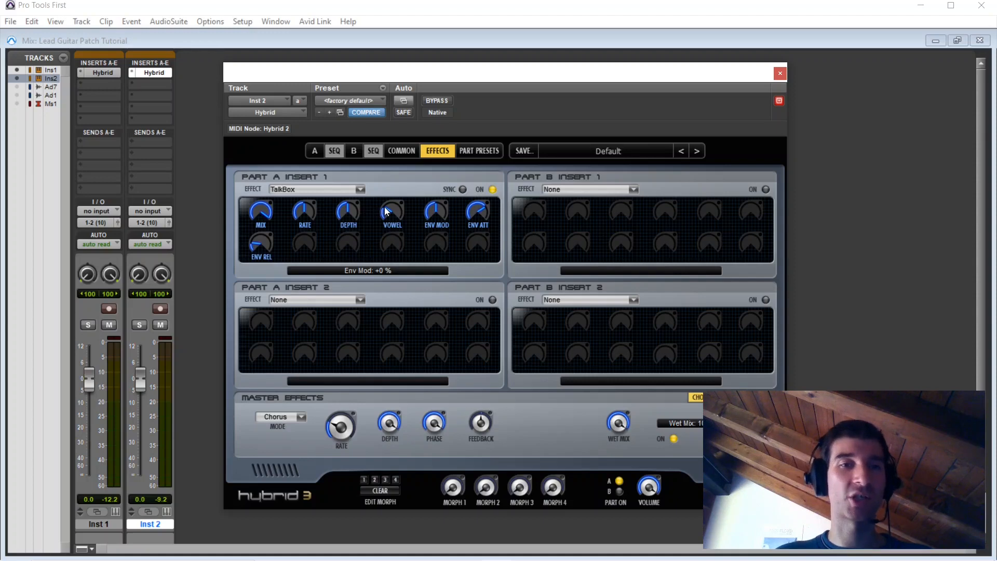
Step: Set the TalkBox's rate to 0.43 Hz and its depth to +45 %
{"action": "left_click_drag", "start_coordinate": [349, 209], "coordinate": [355, 120]}
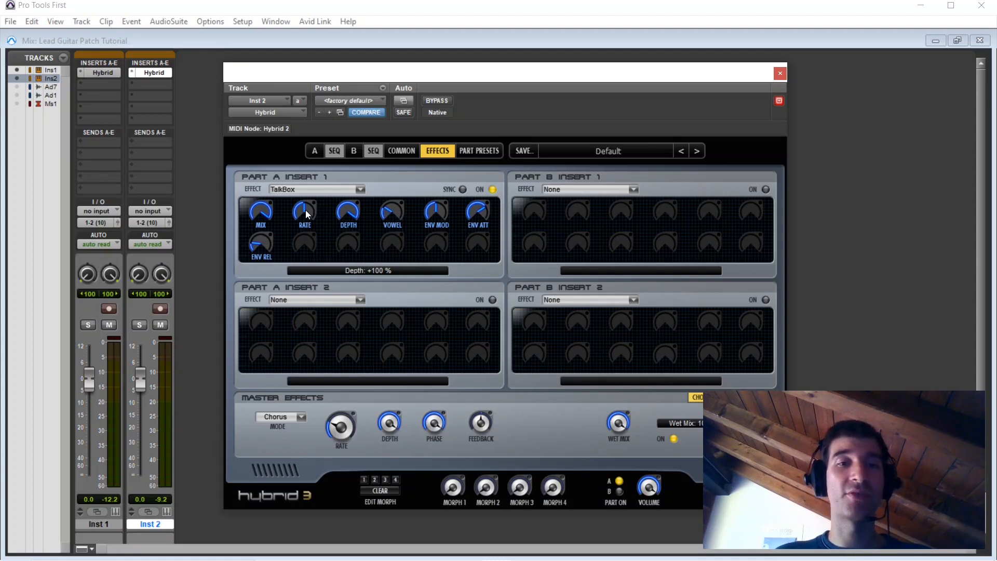
{"action": "left_click_drag", "start_coordinate": [308, 213], "coordinate": [299, 186]}
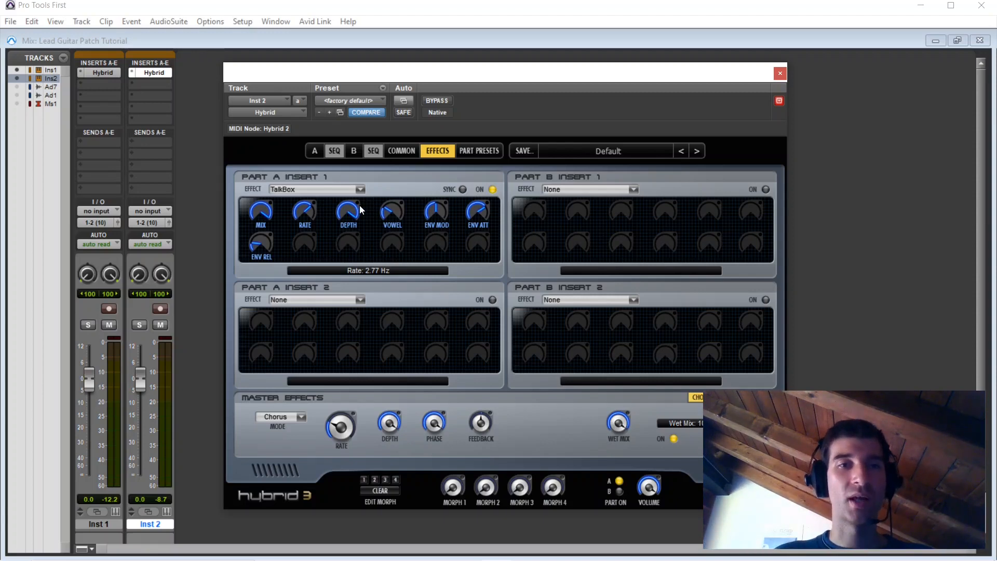
{"action": "left_click_drag", "start_coordinate": [308, 212], "coordinate": [305, 250]}
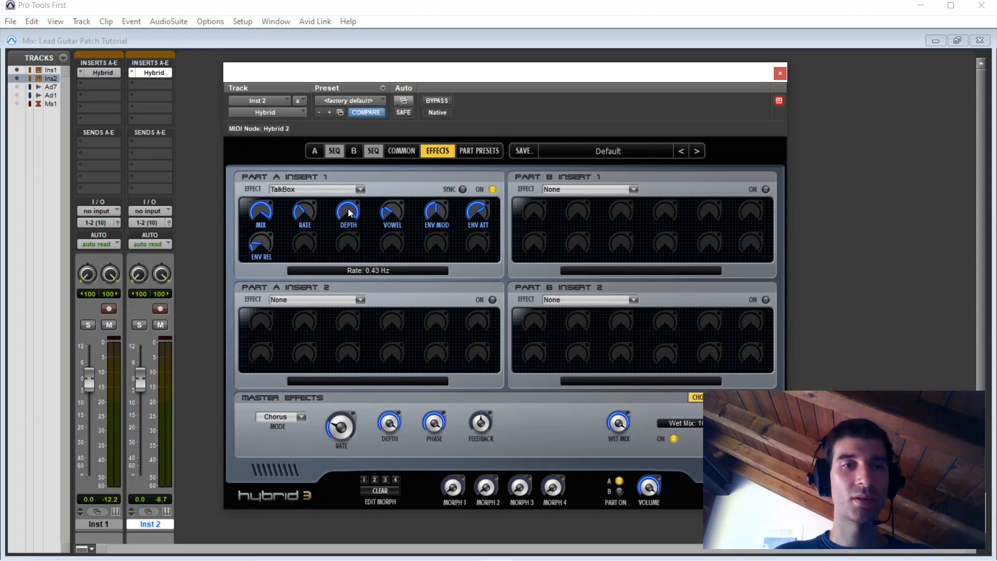
{"action": "left_click_drag", "start_coordinate": [350, 212], "coordinate": [346, 242]}
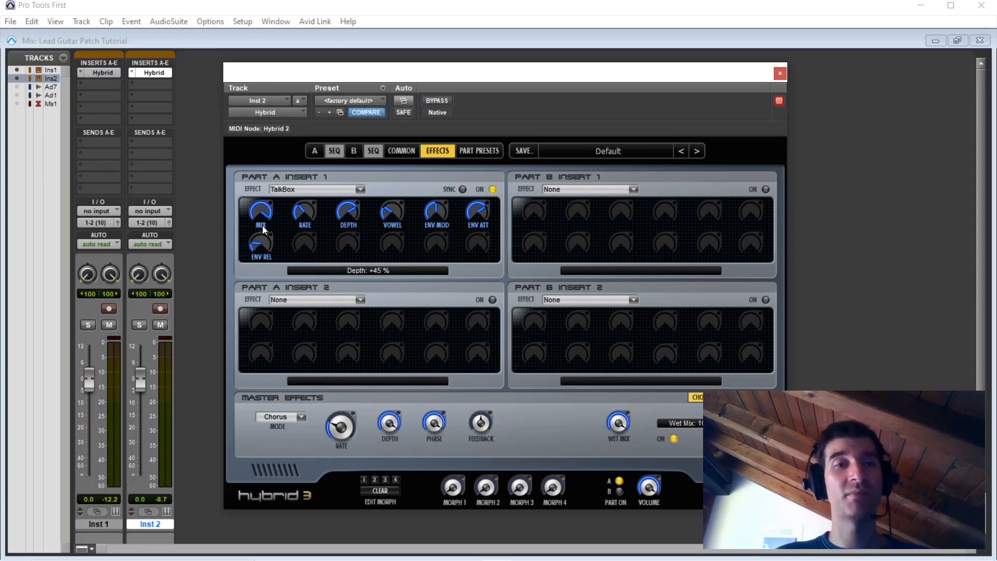
Step: Compare the TalkBox at 0 % mix with the full effect, and leave the mix at 100 %
{"action": "left_click_drag", "start_coordinate": [263, 225], "coordinate": [262, 391]}
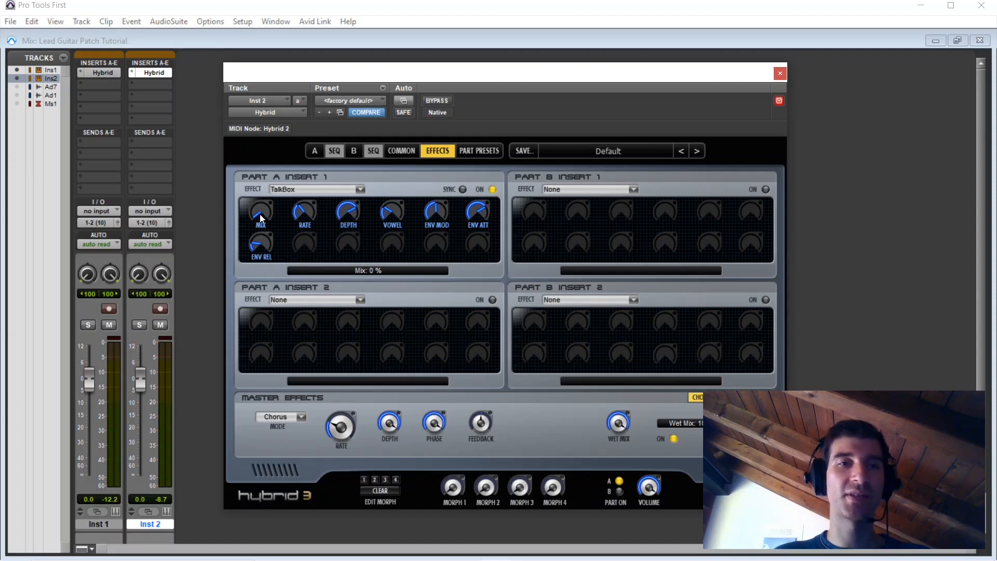
{"action": "left_click_drag", "start_coordinate": [258, 217], "coordinate": [279, 78]}
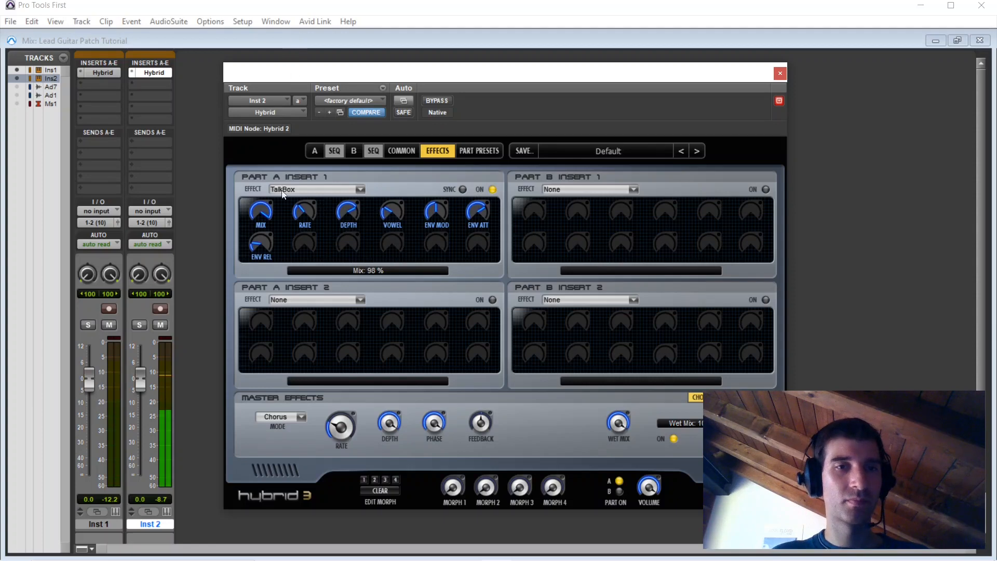
{"action": "left_click_drag", "start_coordinate": [265, 212], "coordinate": [265, 209]}
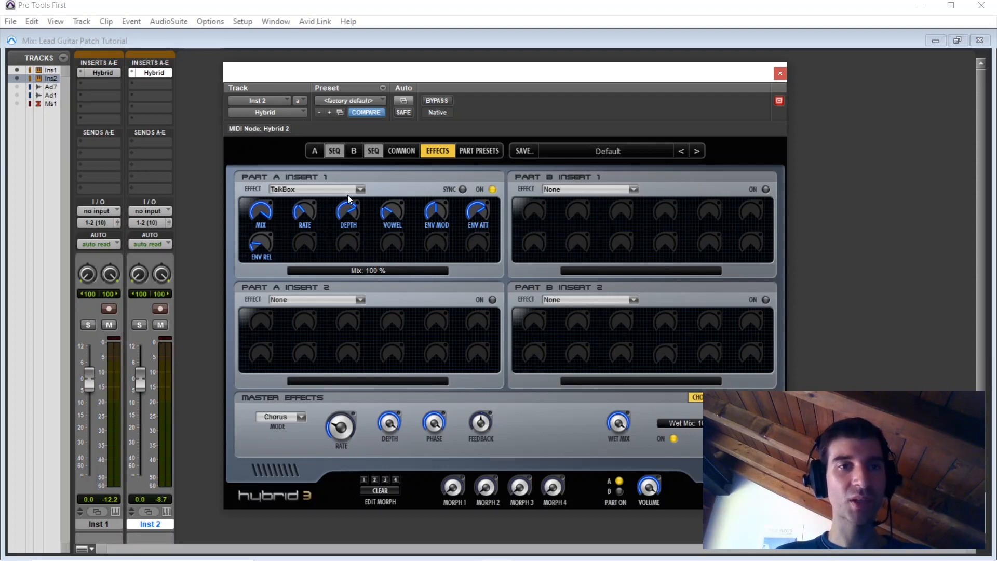
Step: Load the Amp Simulator effect into Part A Insert 2
{"action": "left_click", "coordinate": [323, 301]}
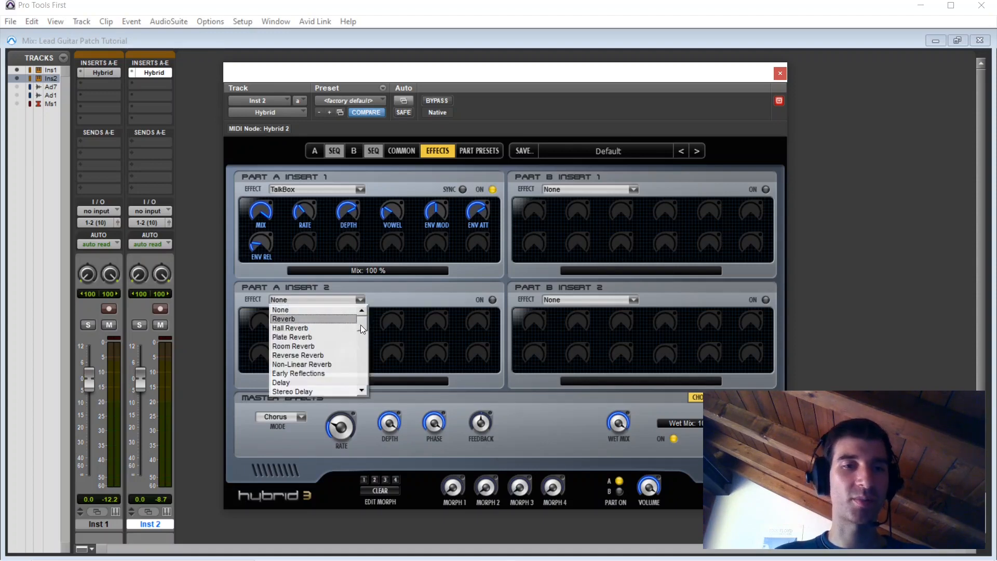
{"action": "left_click_drag", "start_coordinate": [360, 325], "coordinate": [363, 367]}
{"action": "scroll", "coordinate": [363, 368], "scroll_direction": "down", "scroll_amount": 4}
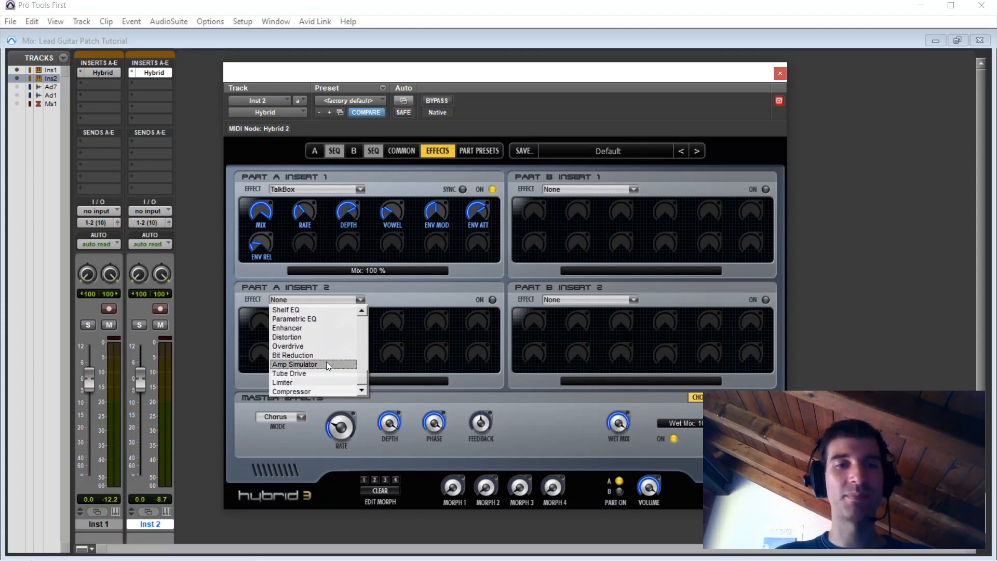
{"action": "left_click", "coordinate": [326, 363]}
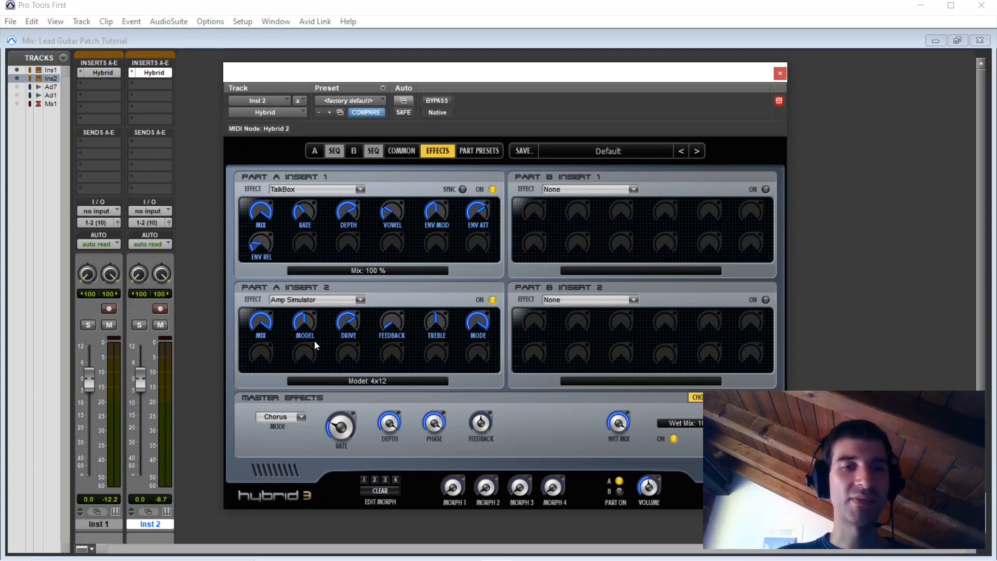
Step: Try the Amp Simulator's AC and Axis models, settle on 4x12, and set the drive to 80 %
{"action": "left_click_drag", "start_coordinate": [307, 318], "coordinate": [303, 374]}
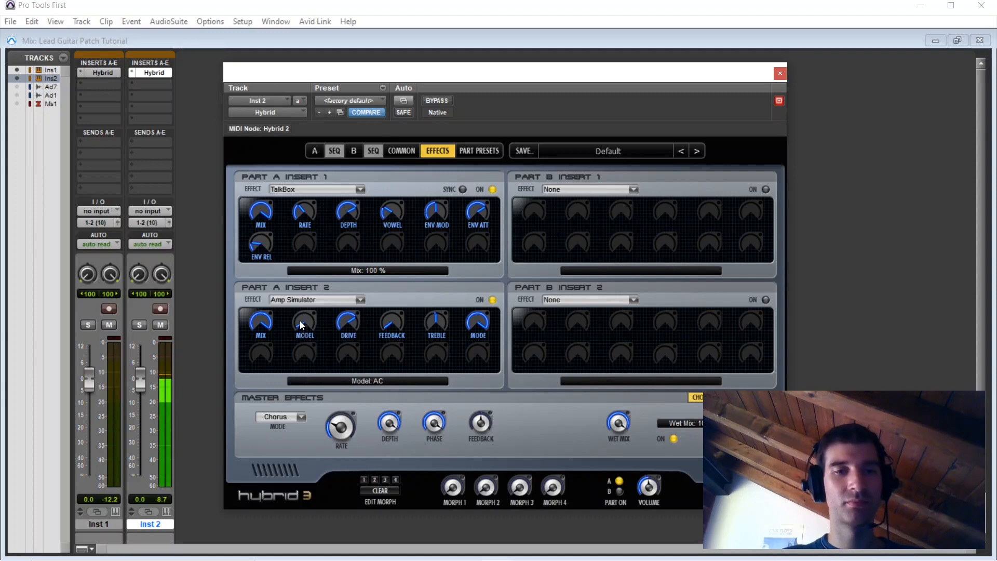
{"action": "left_click_drag", "start_coordinate": [301, 324], "coordinate": [333, 311]}
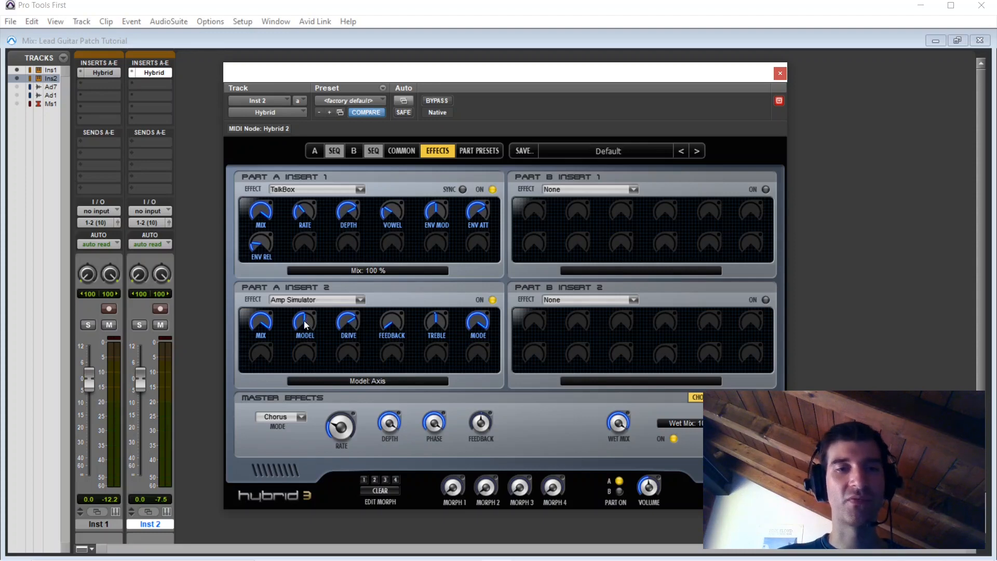
{"action": "left_click_drag", "start_coordinate": [304, 319], "coordinate": [304, 328]}
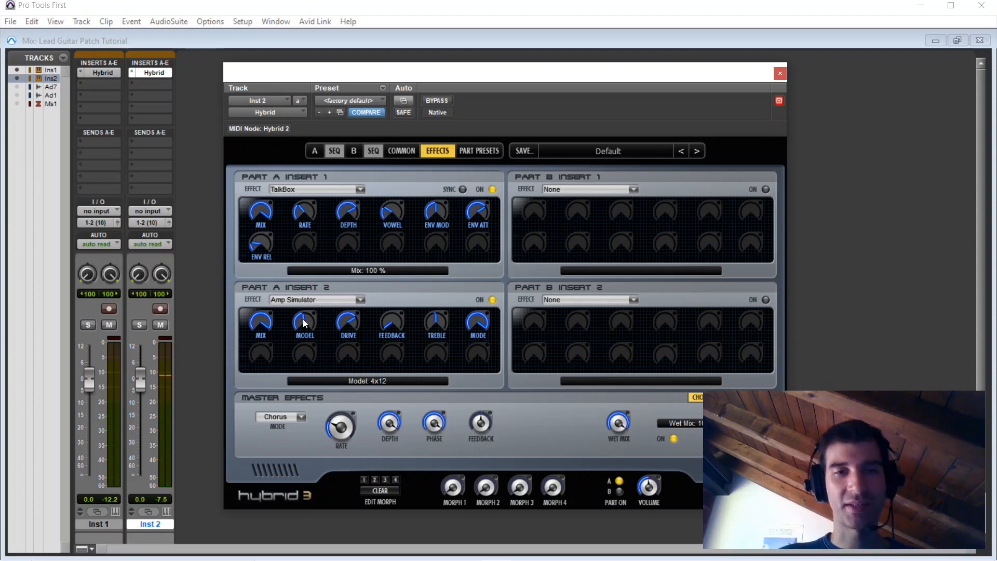
{"action": "mouse_move", "coordinate": [346, 326]}
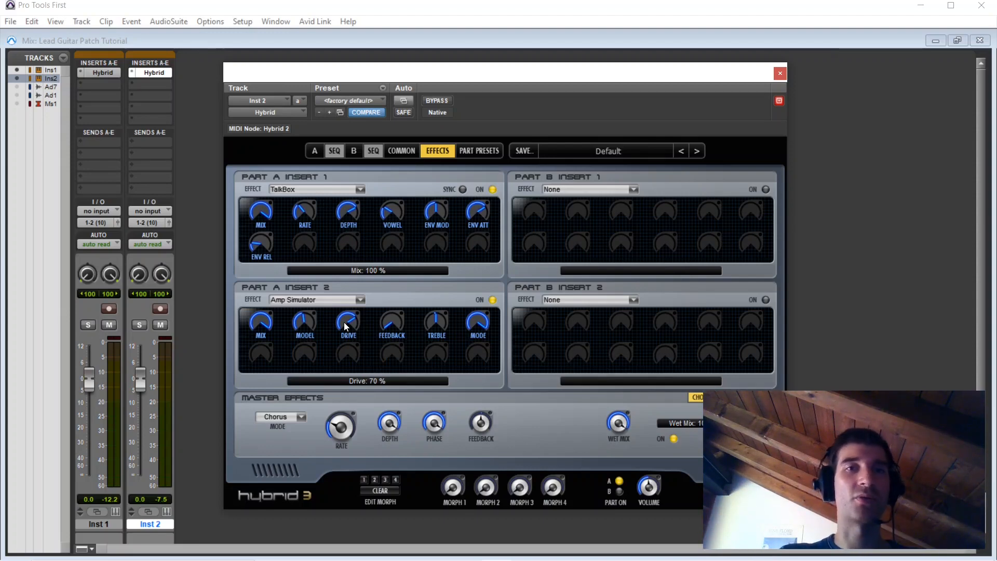
{"action": "left_click_drag", "start_coordinate": [345, 326], "coordinate": [347, 313]}
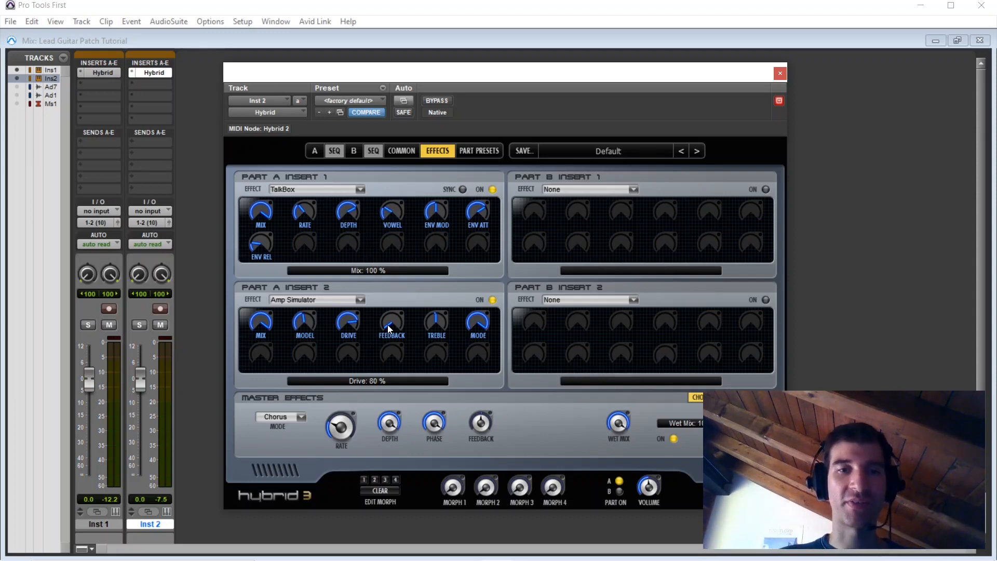
Step: Try the Amp Simulator's feedback at 100 % and back at 0 %, and its treble at 6 % and Inv 3 %
{"action": "left_click_drag", "start_coordinate": [389, 328], "coordinate": [402, 130]}
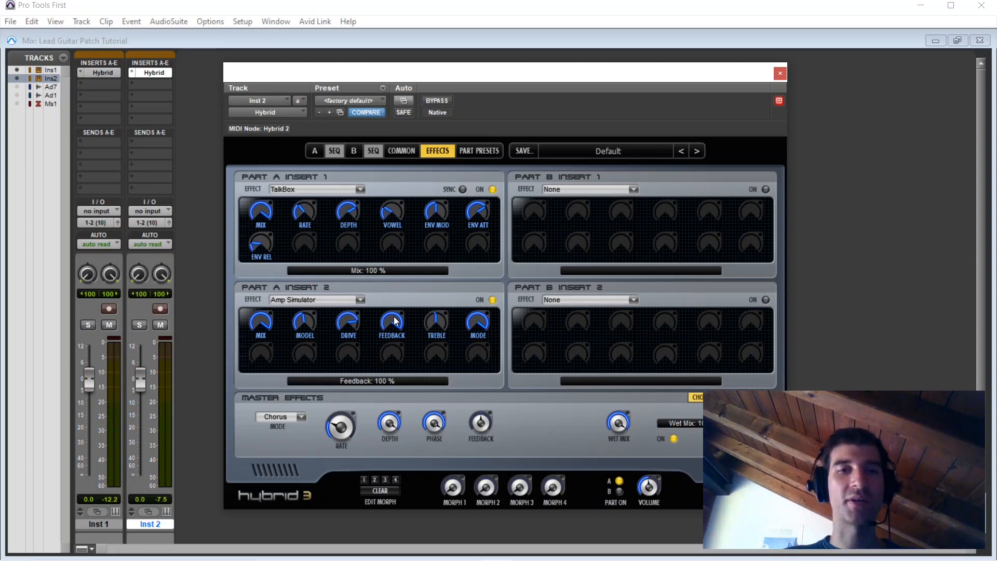
{"action": "left_click_drag", "start_coordinate": [396, 320], "coordinate": [394, 324]}
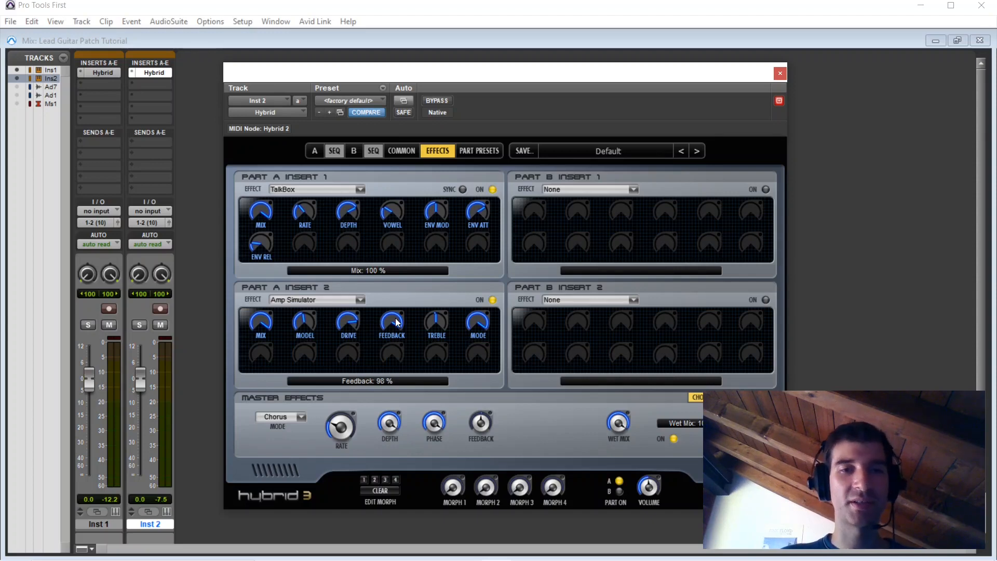
{"action": "left_click_drag", "start_coordinate": [397, 322], "coordinate": [389, 357]}
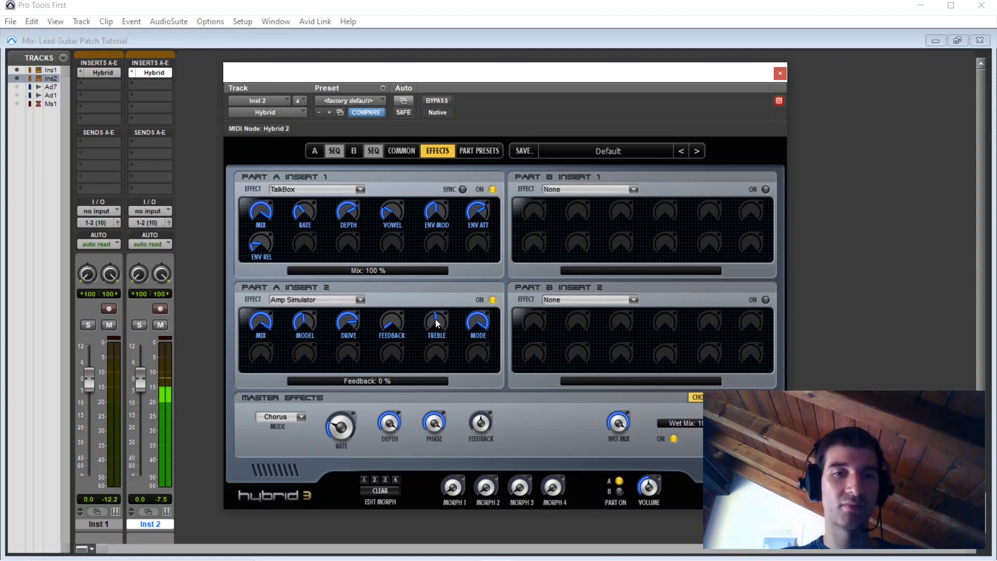
{"action": "mouse_move", "coordinate": [436, 323]}
{"action": "left_mouse_down"}
{"action": "mouse_move", "coordinate": [443, 261]}
{"action": "mouse_move", "coordinate": [442, 319]}
{"action": "left_mouse_up"}
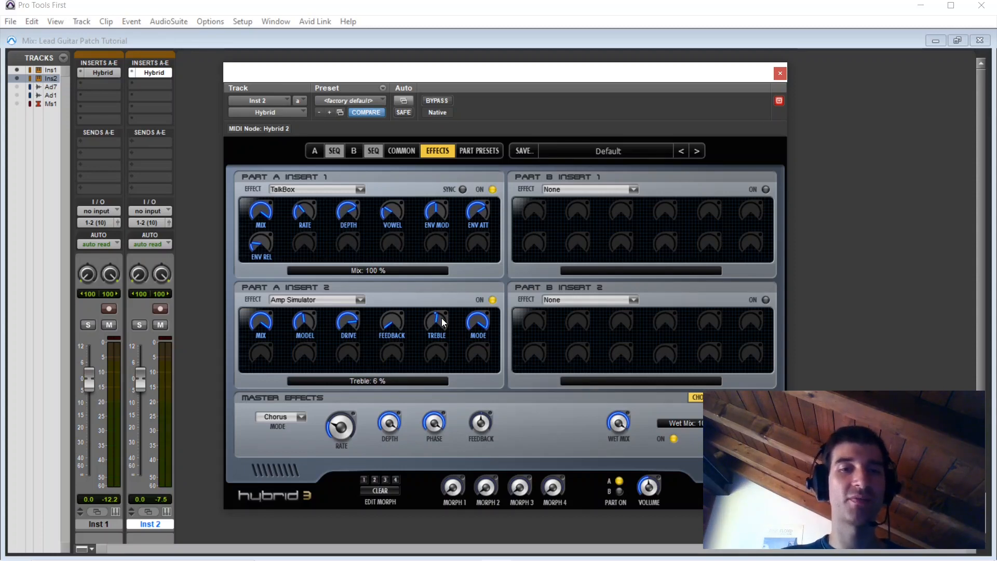
{"action": "left_click_drag", "start_coordinate": [443, 321], "coordinate": [434, 342]}
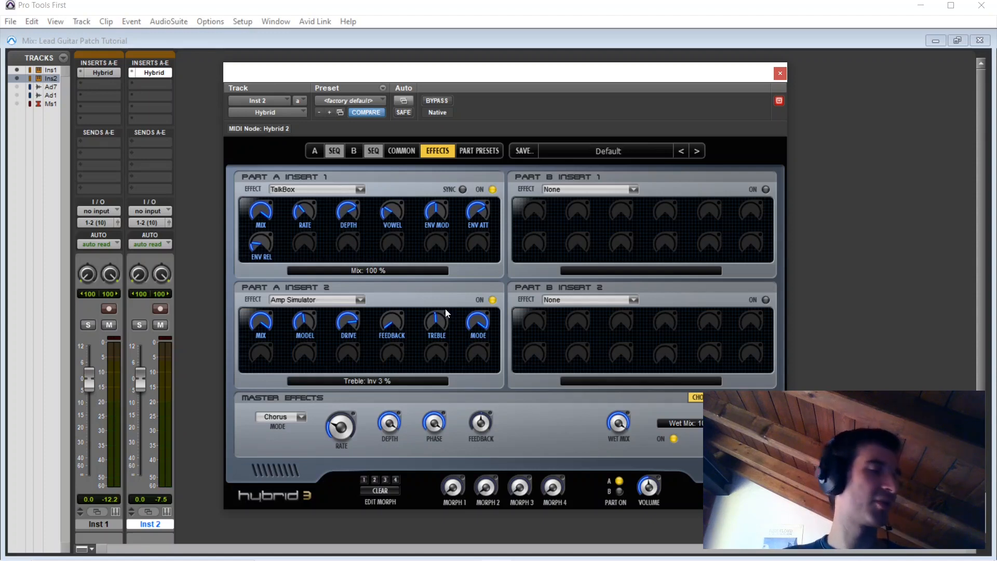
Step: Set the Amp Simulator's mode to Mono and its treble to 33 %
{"action": "left_click", "coordinate": [479, 323]}
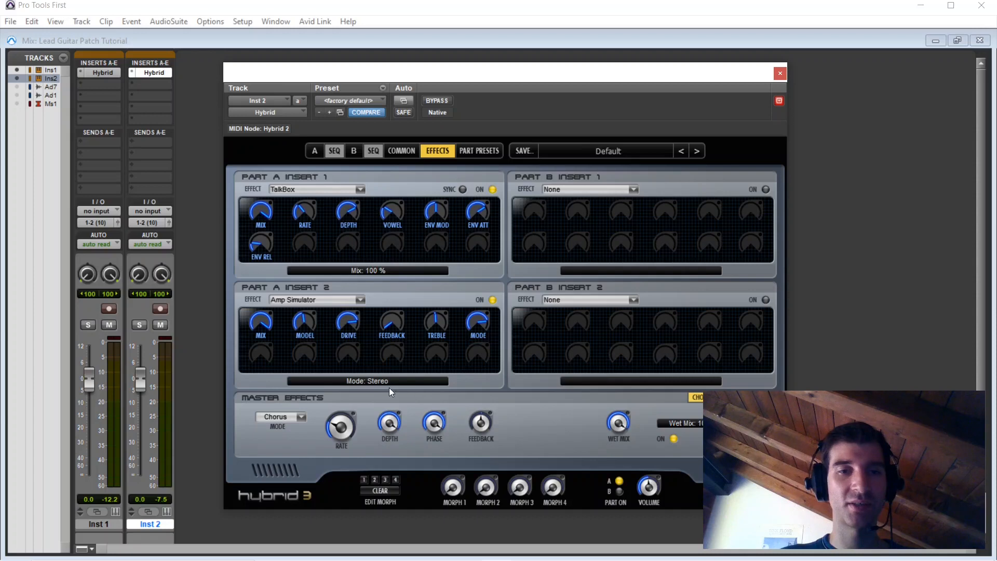
{"action": "left_click", "coordinate": [481, 322]}
{"action": "left_click_drag", "start_coordinate": [461, 396], "coordinate": [464, 369]}
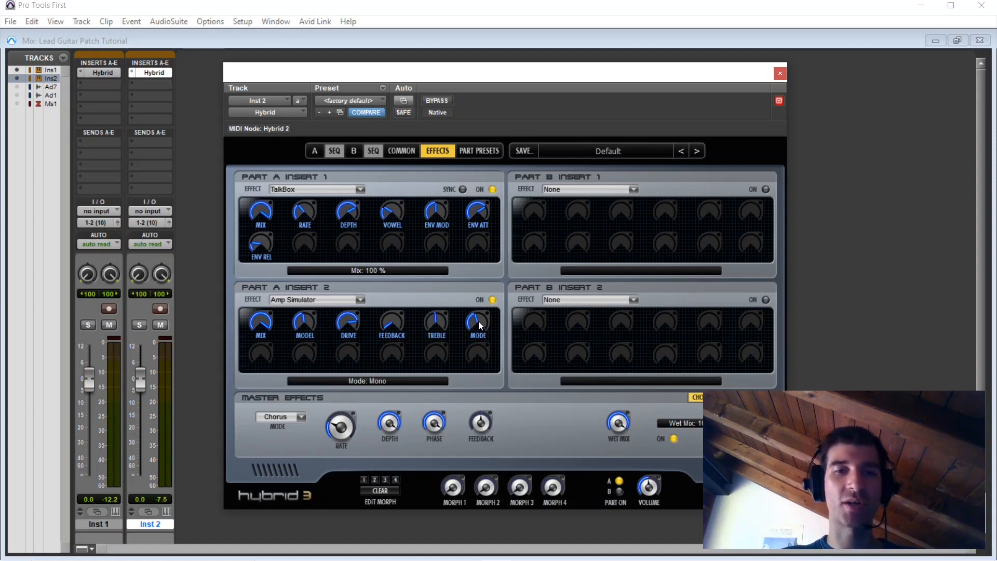
{"action": "left_click_drag", "start_coordinate": [480, 326], "coordinate": [483, 336]}
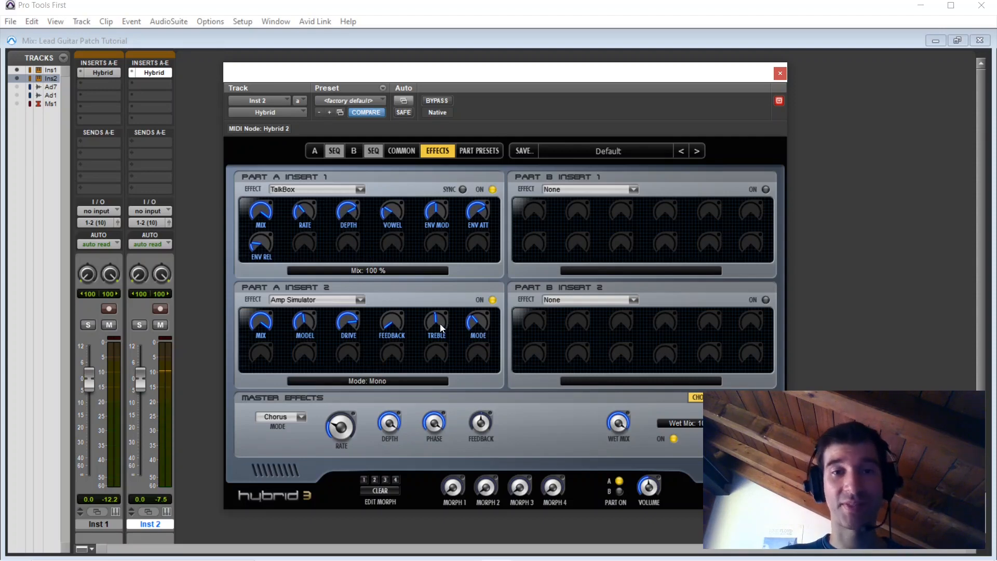
{"action": "left_click_drag", "start_coordinate": [439, 327], "coordinate": [431, 304]}
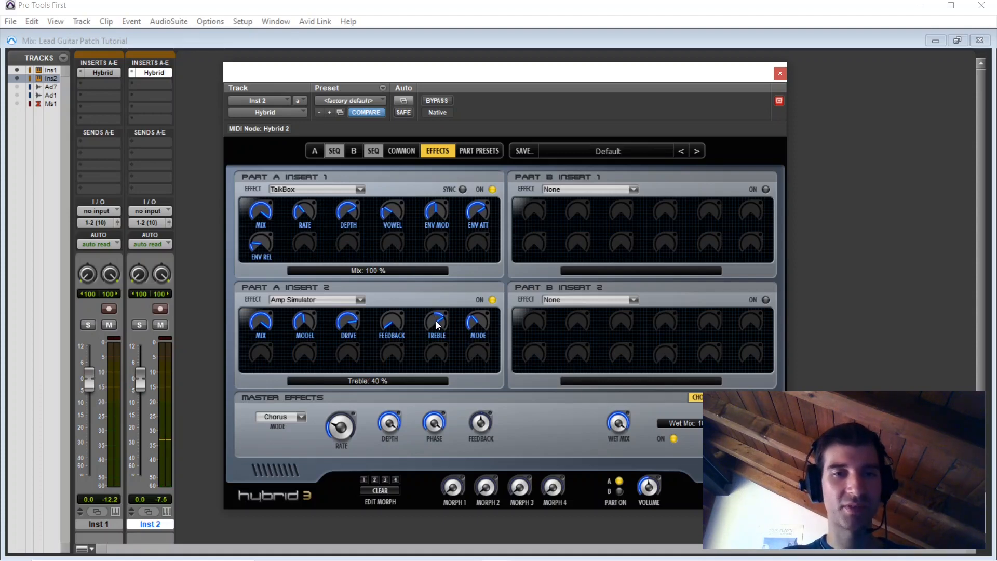
{"action": "left_click_drag", "start_coordinate": [436, 323], "coordinate": [435, 326]}
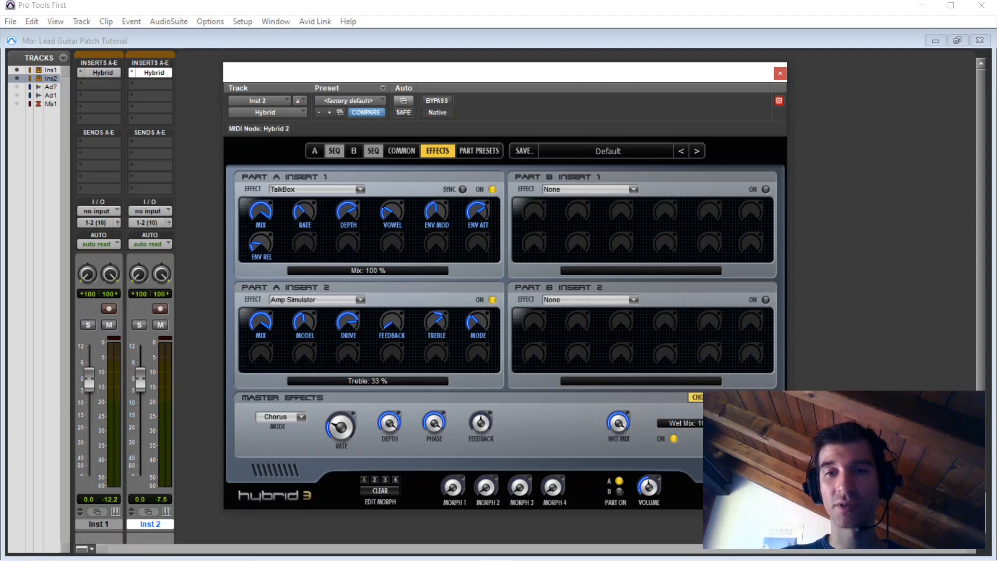
Step: Raise the master delay's wet mix to its maximum and part A's delay send to 100 %
{"action": "left_click", "coordinate": [758, 397]}
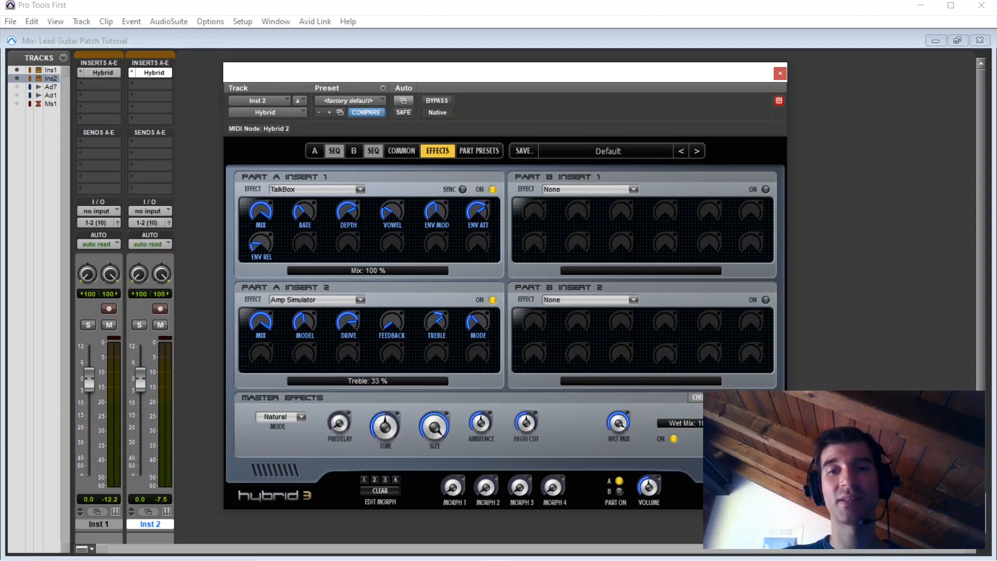
{"action": "left_click", "coordinate": [730, 397]}
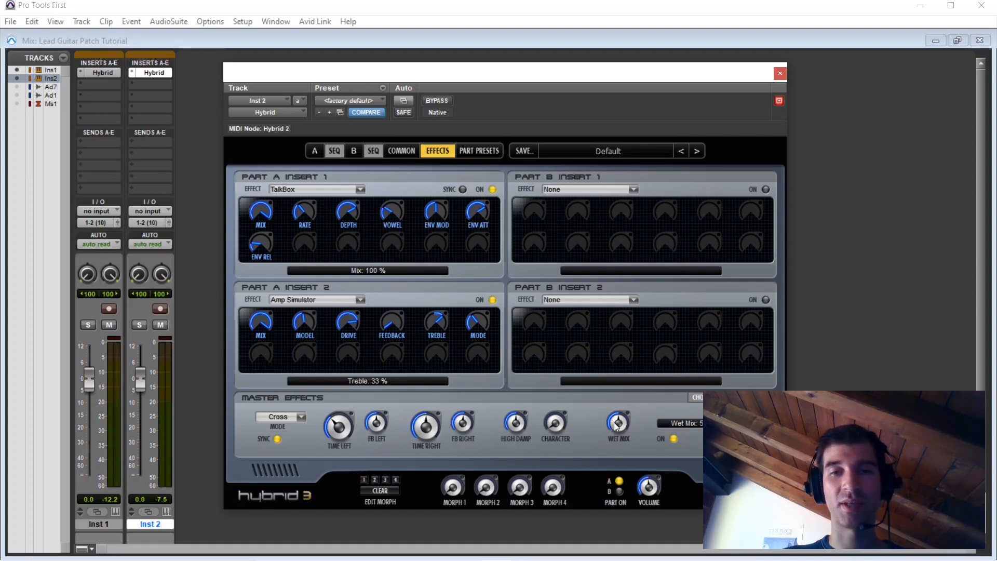
{"action": "left_click_drag", "start_coordinate": [616, 426], "coordinate": [612, 342]}
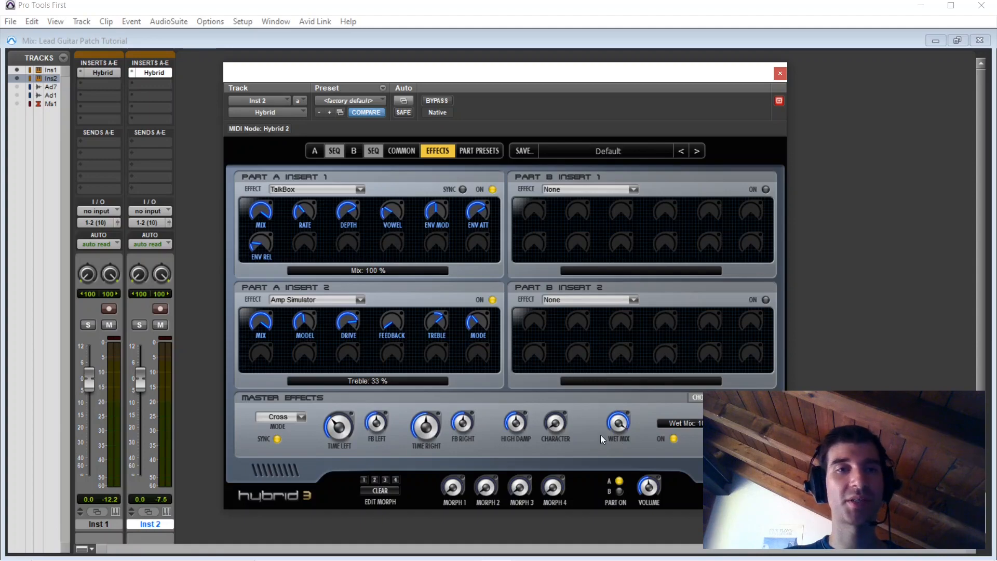
{"action": "left_click", "coordinate": [314, 151]}
{"action": "left_click_drag", "start_coordinate": [531, 435], "coordinate": [532, 405]}
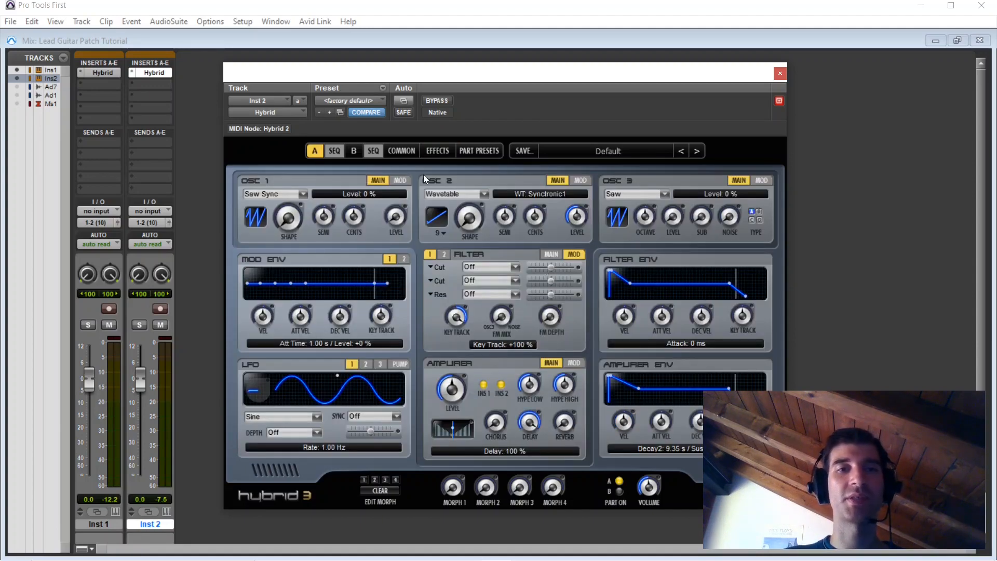
Step: Switch the master delay's mode from Cross to Dual in the effects section
{"action": "left_click", "coordinate": [437, 150]}
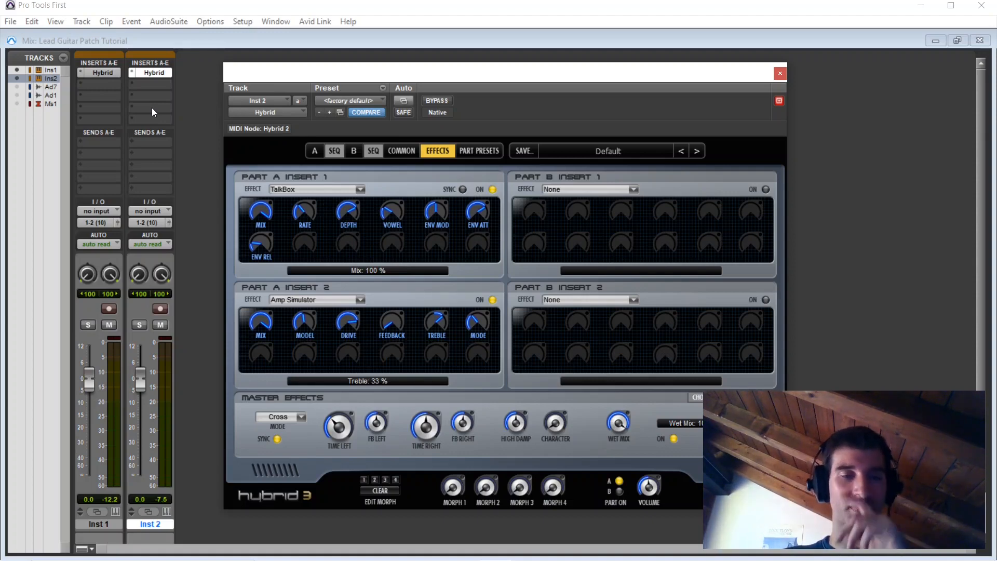
{"action": "left_click", "coordinate": [292, 423]}
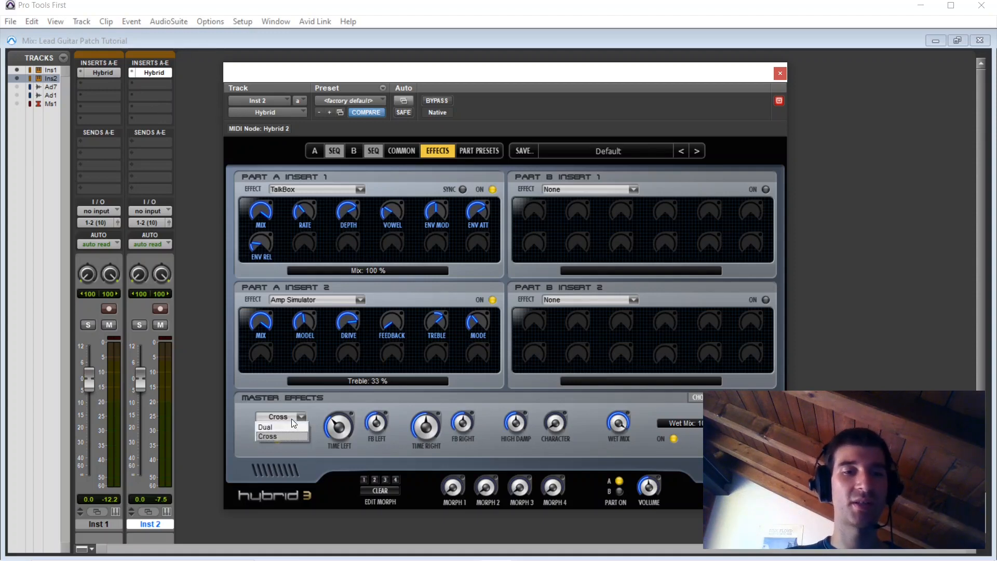
{"action": "left_click", "coordinate": [279, 428]}
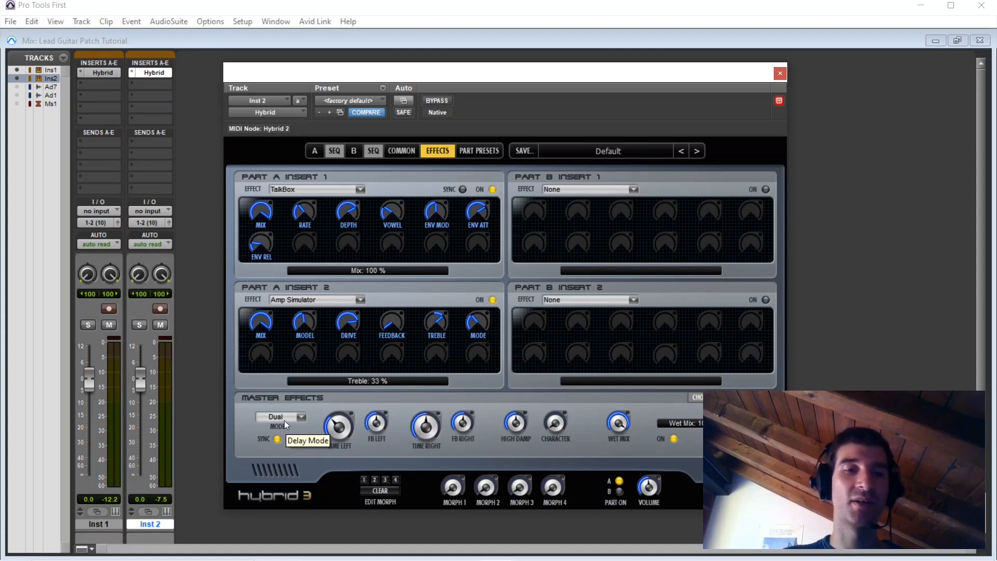
{"action": "left_click", "coordinate": [284, 420]}
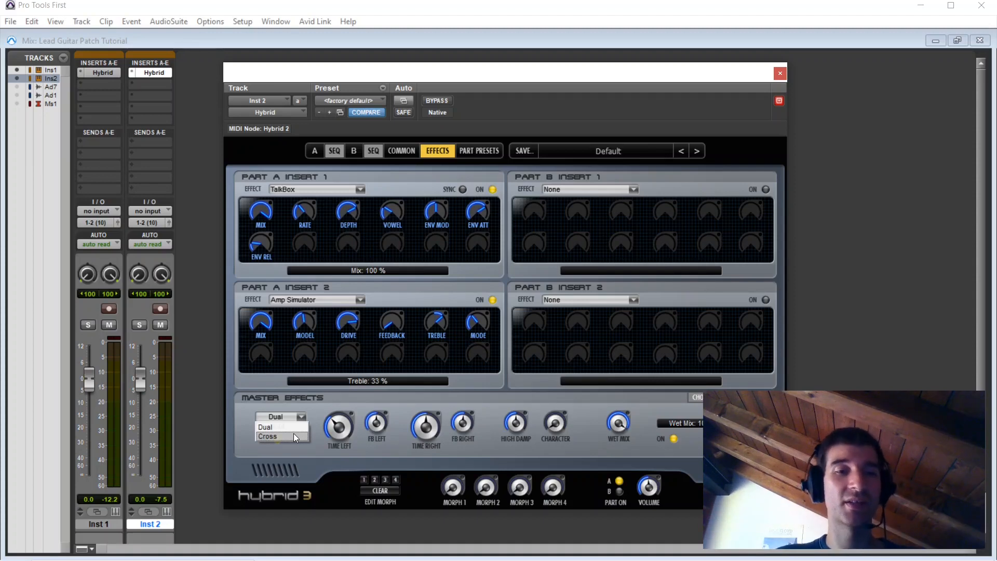
{"action": "left_click", "coordinate": [291, 427]}
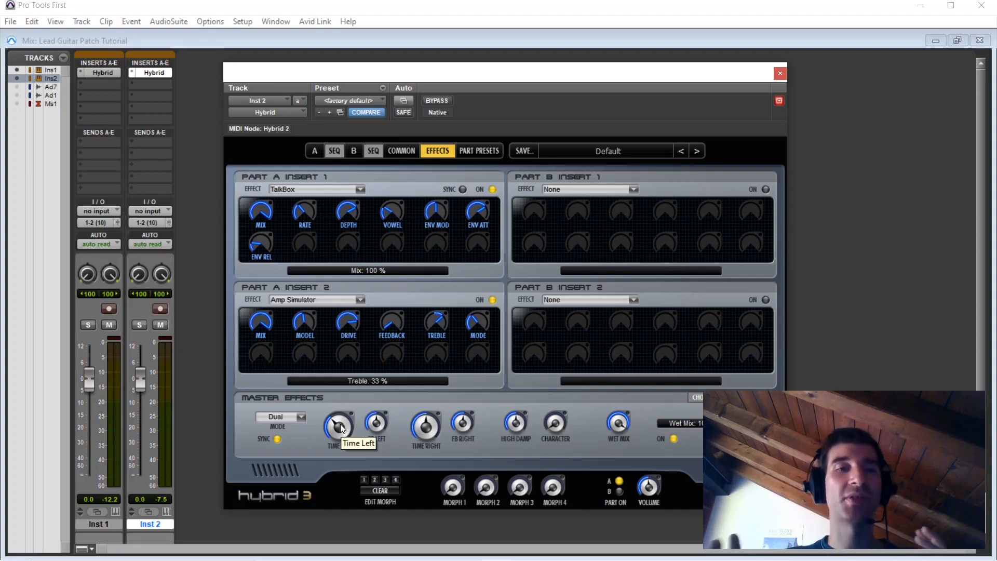
Step: Set the master delay's left and right times to matching values and adjust the left and right feedback
{"action": "mouse_move", "coordinate": [341, 424]}
{"action": "left_mouse_down"}
{"action": "mouse_move", "coordinate": [342, 447]}
{"action": "mouse_move", "coordinate": [338, 425]}
{"action": "left_mouse_up"}
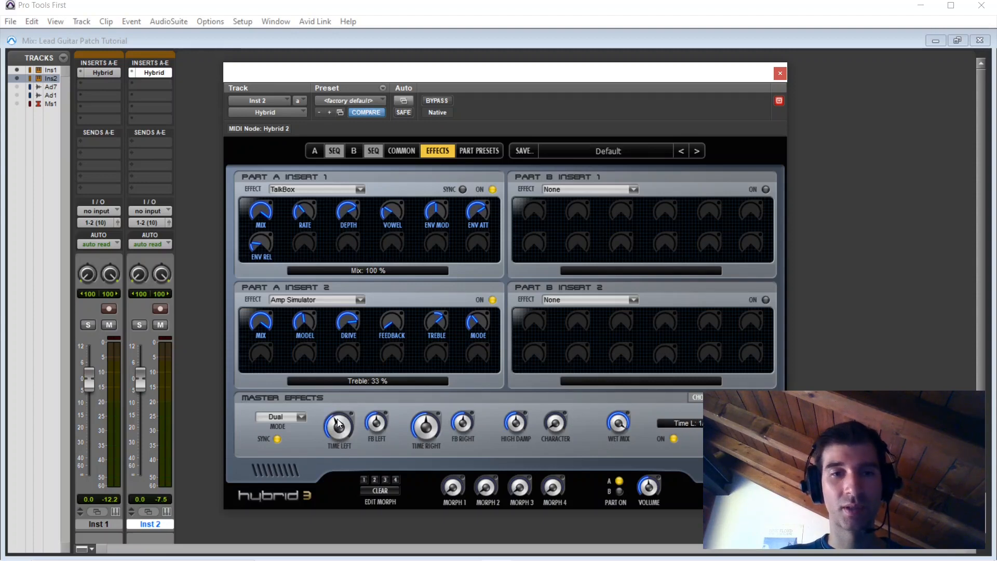
{"action": "left_click_drag", "start_coordinate": [421, 431], "coordinate": [421, 435]}
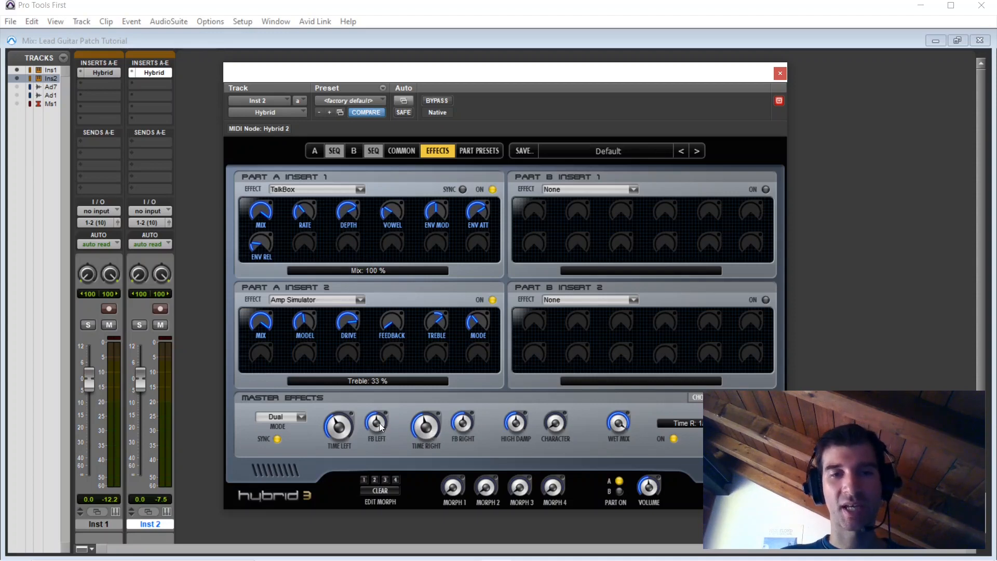
{"action": "left_click_drag", "start_coordinate": [379, 424], "coordinate": [382, 482]}
{"action": "left_click_drag", "start_coordinate": [466, 427], "coordinate": [453, 534]}
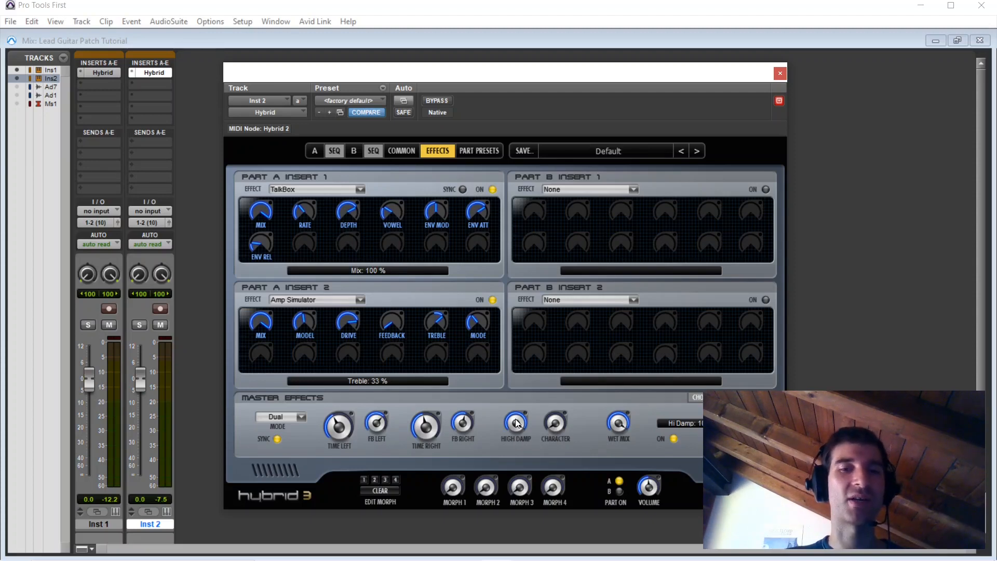
Step: Lower the master delay's high damp to its minimum and raise its character to about the middle
{"action": "left_click_drag", "start_coordinate": [517, 423], "coordinate": [517, 426]}
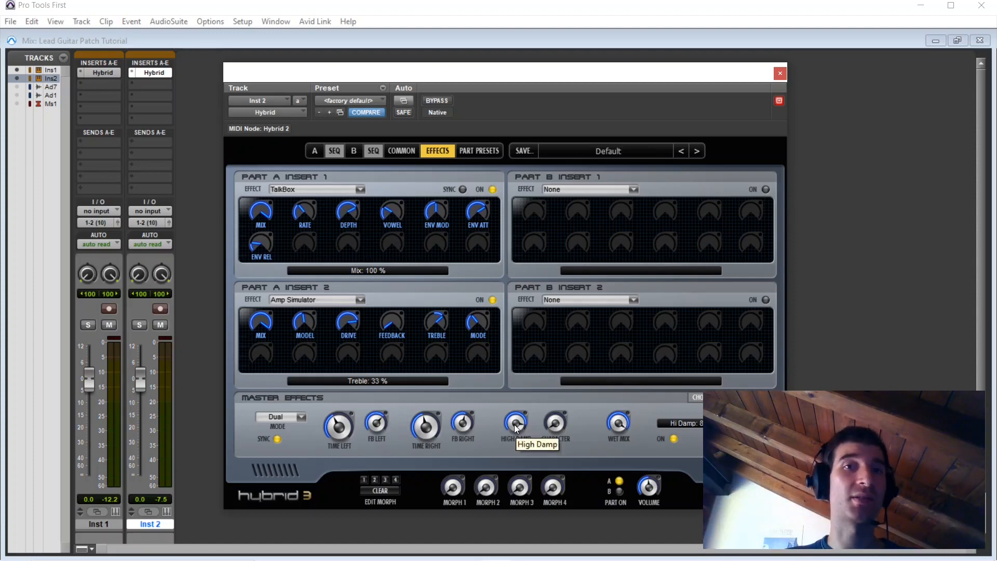
{"action": "left_click_drag", "start_coordinate": [517, 427], "coordinate": [507, 518]}
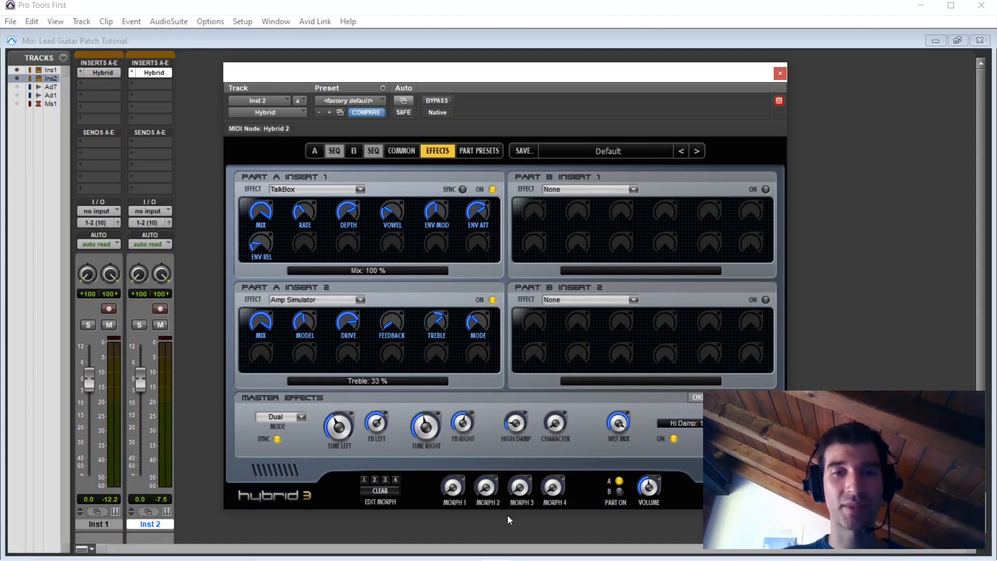
{"action": "left_click_drag", "start_coordinate": [516, 427], "coordinate": [517, 453]}
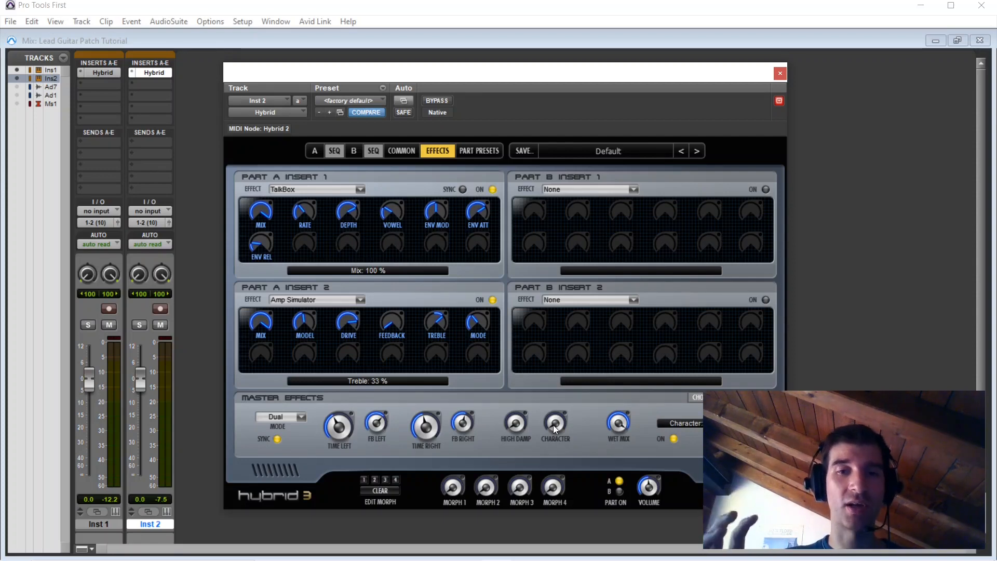
{"action": "left_click_drag", "start_coordinate": [552, 425], "coordinate": [587, 211]}
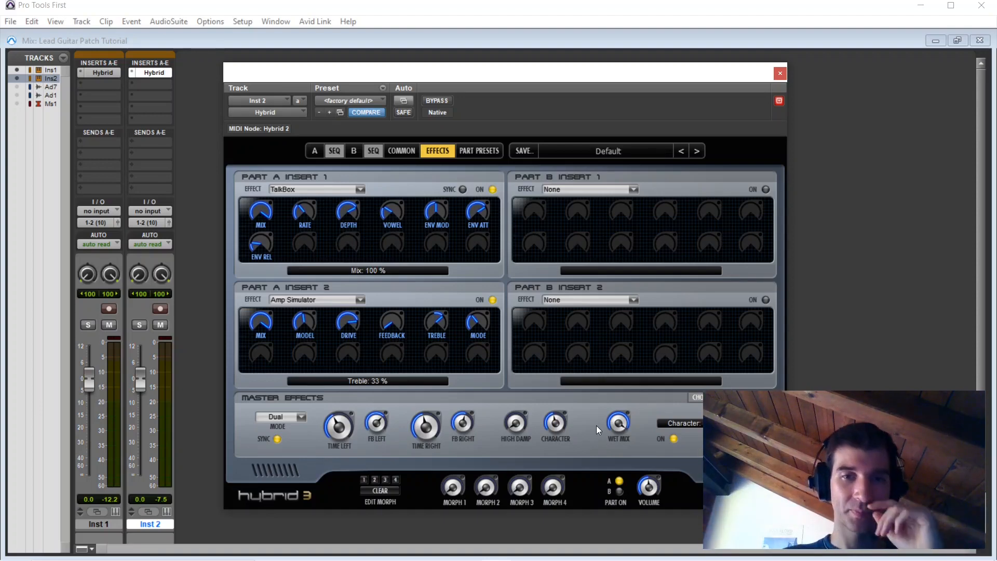
Step: Reduce part A's delay send in the amplifier section to 34 %
{"action": "left_click", "coordinate": [314, 151]}
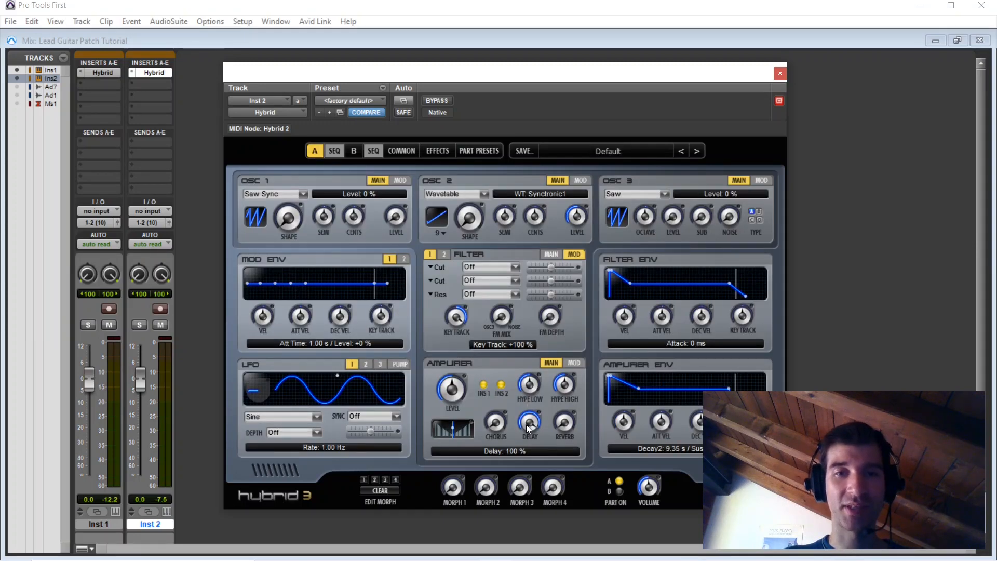
{"action": "scroll", "coordinate": [528, 428], "scroll_direction": "down", "scroll_amount": 5}
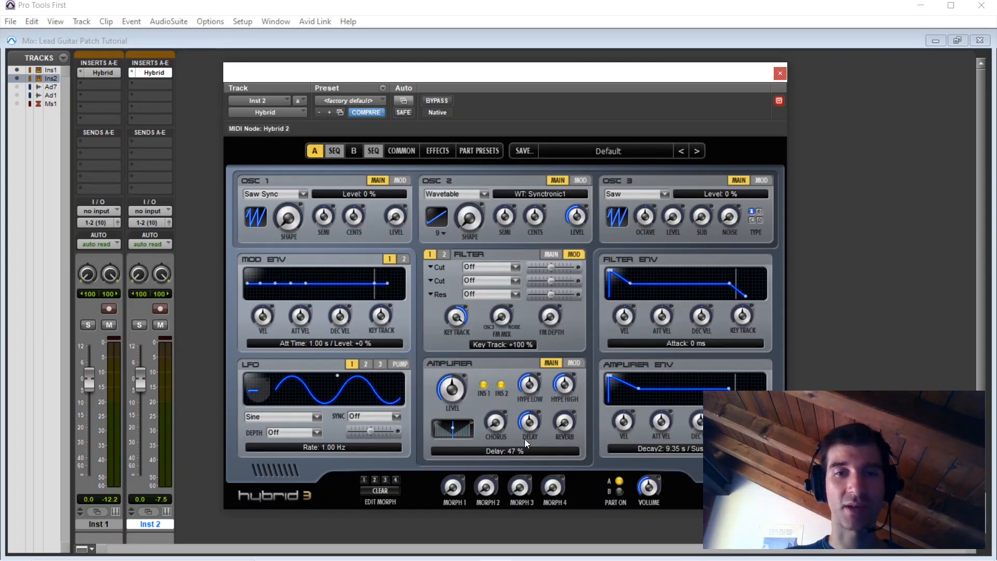
{"action": "left_click_drag", "start_coordinate": [528, 427], "coordinate": [526, 436]}
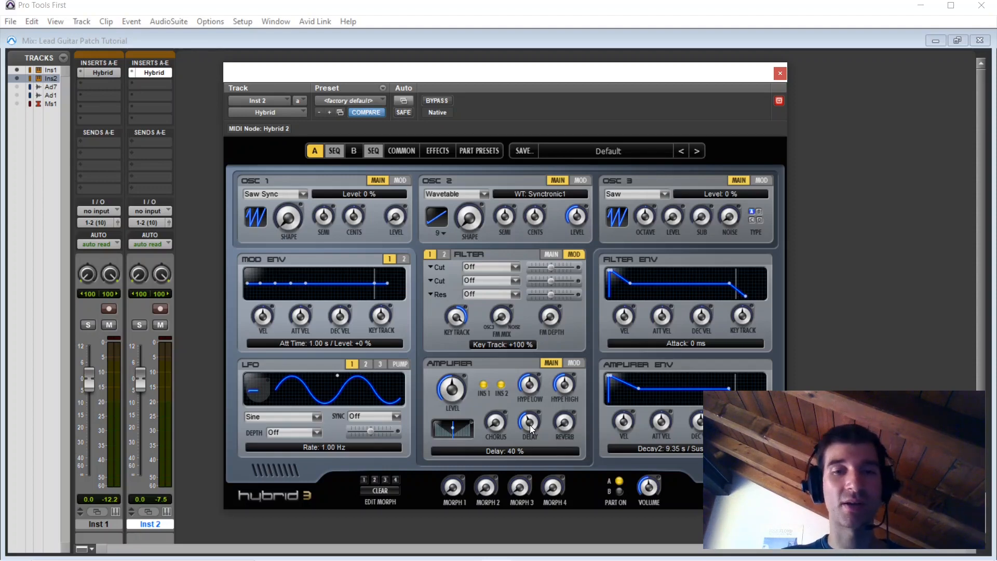
{"action": "left_click_drag", "start_coordinate": [530, 431], "coordinate": [529, 434]}
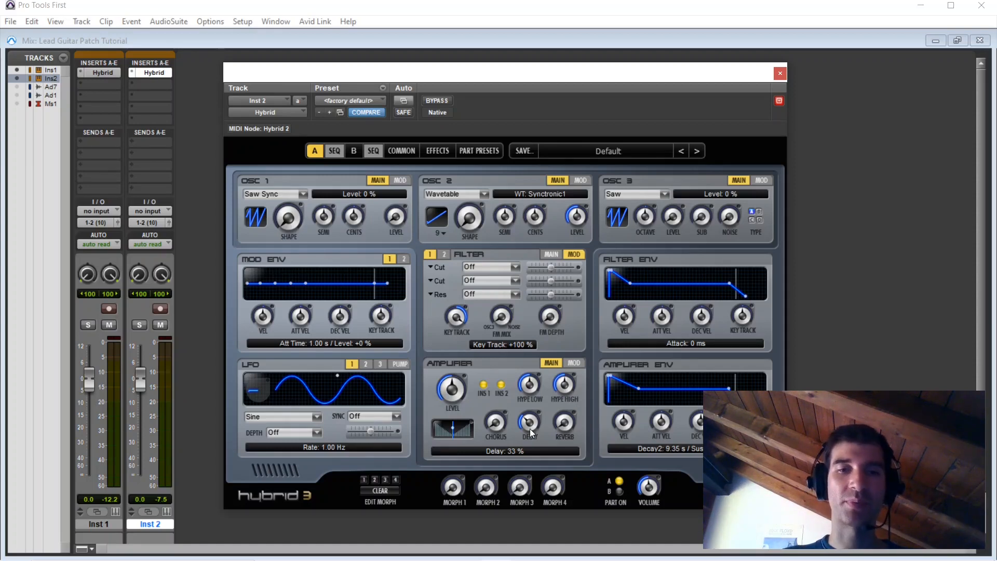
{"action": "left_click_drag", "start_coordinate": [529, 426], "coordinate": [531, 423]}
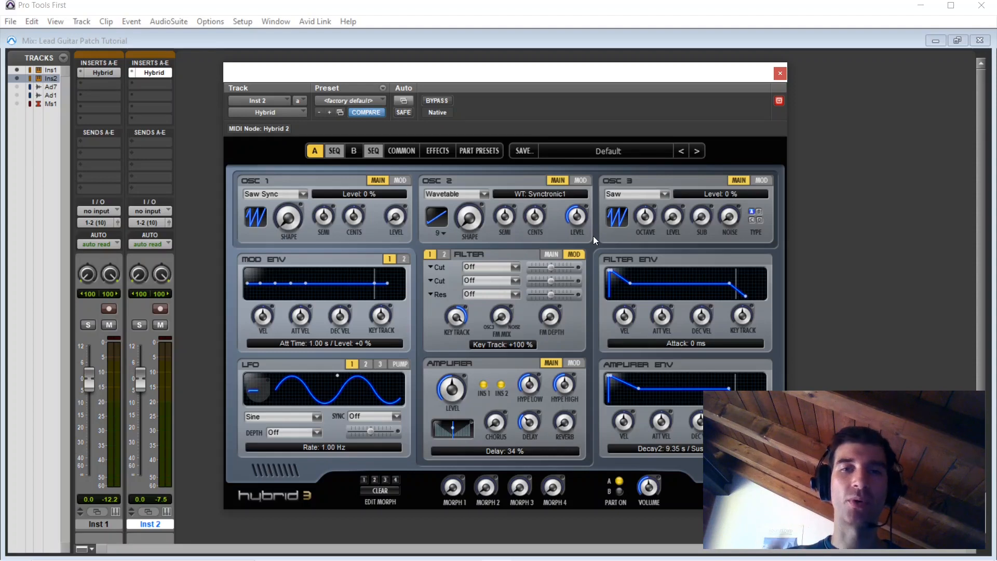
Step: Assign LFO1 to modulate oscillator 2's pitch with an amount of +7.1 %
{"action": "left_click", "coordinate": [581, 180]}
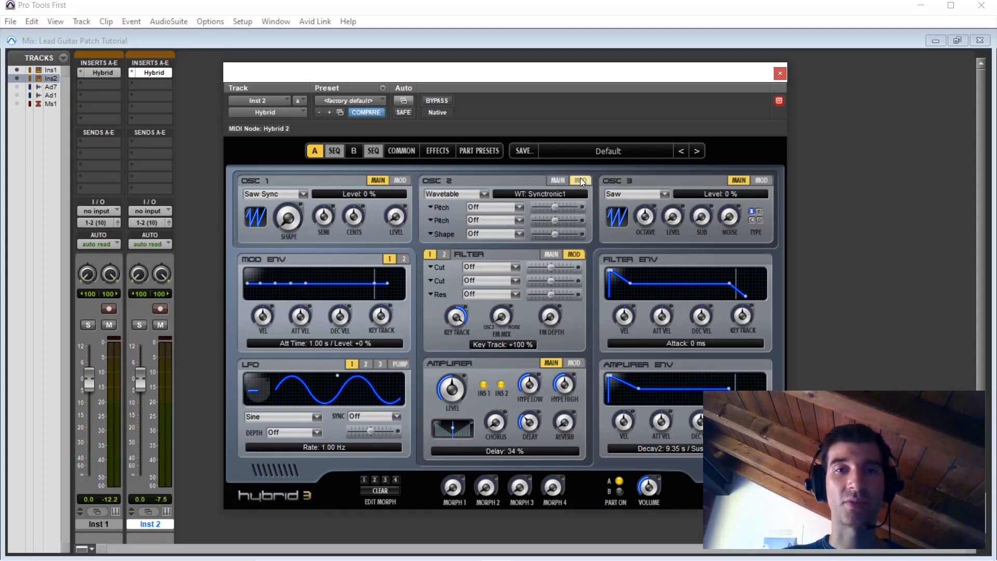
{"action": "left_click", "coordinate": [557, 180]}
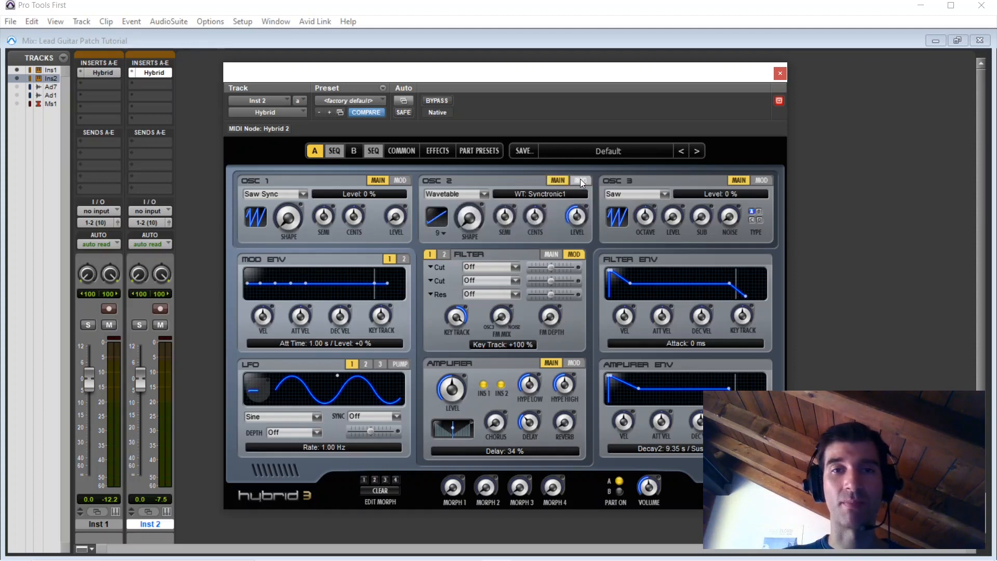
{"action": "left_click", "coordinate": [580, 180]}
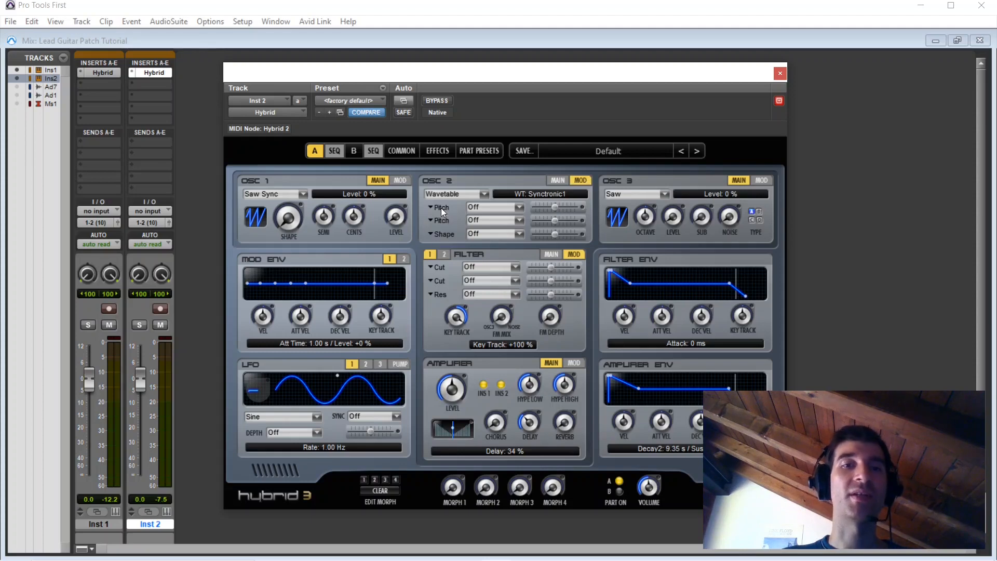
{"action": "left_click", "coordinate": [500, 207]}
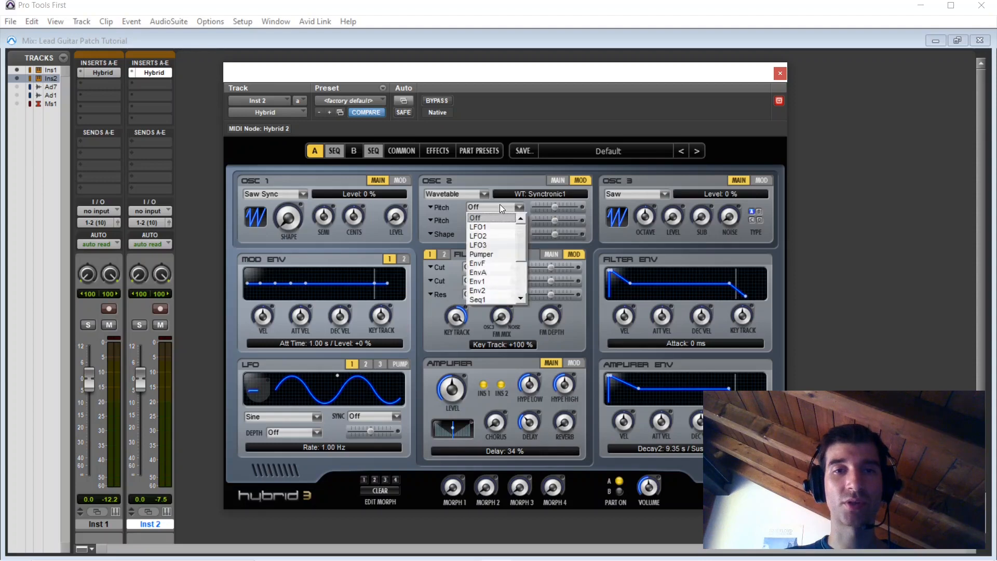
{"action": "left_click", "coordinate": [486, 226]}
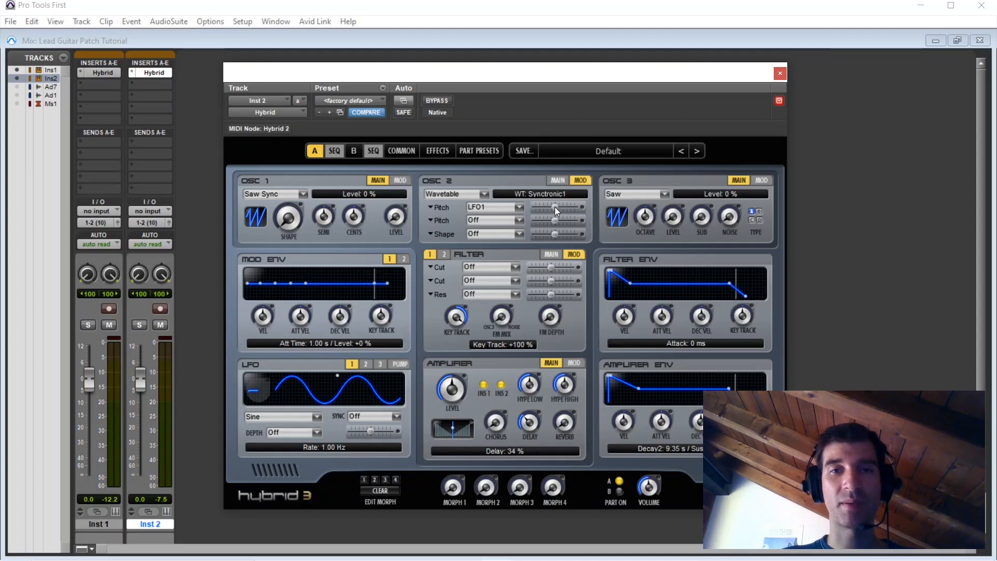
{"action": "left_click_drag", "start_coordinate": [554, 207], "coordinate": [559, 206]}
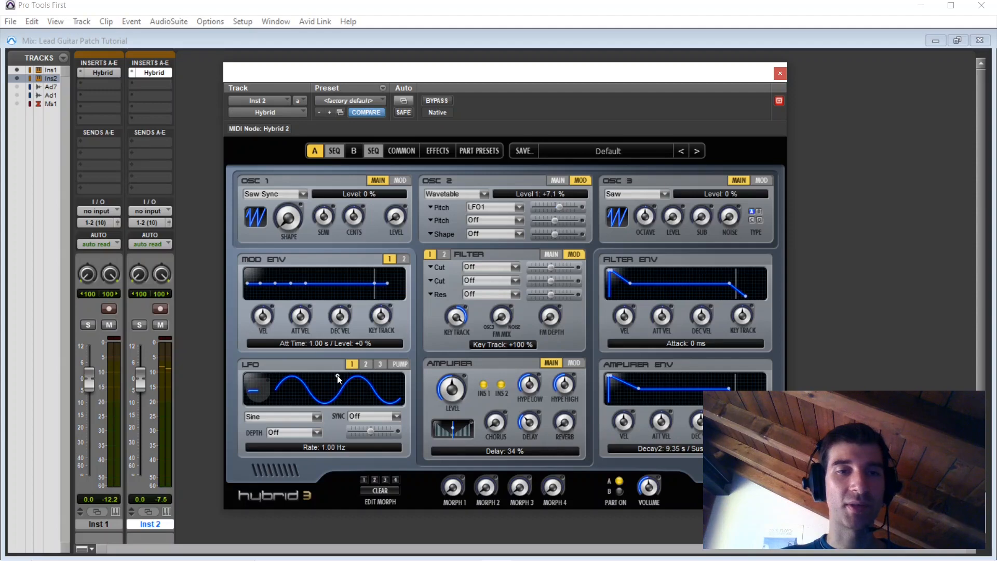
Step: Set LFO 1's rate to 3.46 Hz and control its depth with ModWheel at +100 %
{"action": "left_click_drag", "start_coordinate": [338, 378], "coordinate": [314, 378]}
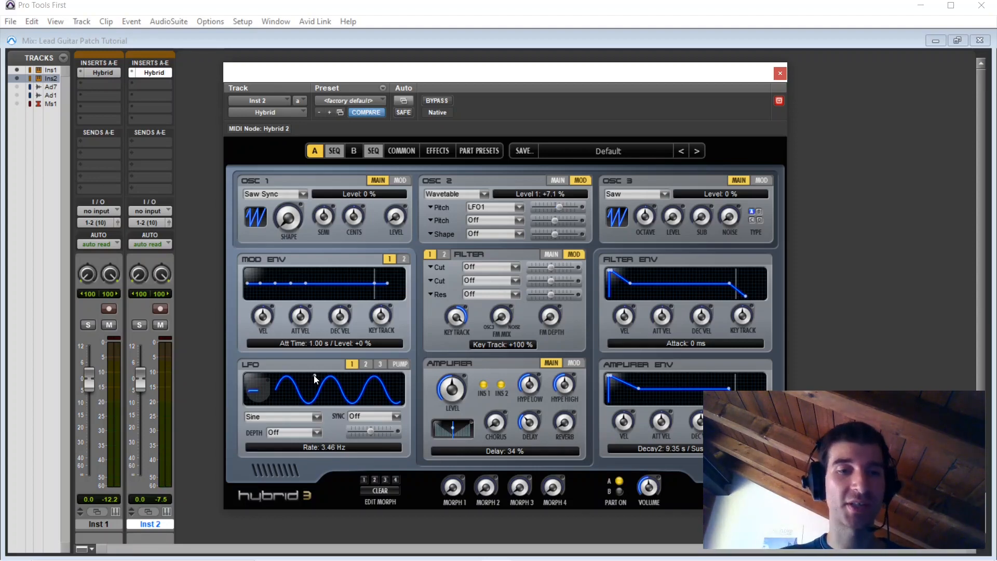
{"action": "left_click", "coordinate": [295, 431]}
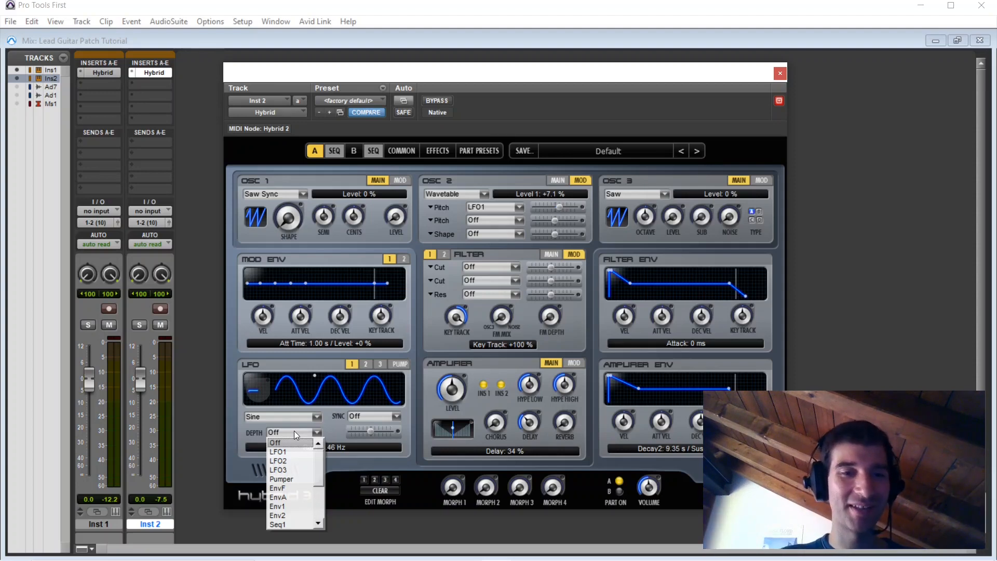
{"action": "left_click_drag", "start_coordinate": [320, 469], "coordinate": [320, 513]}
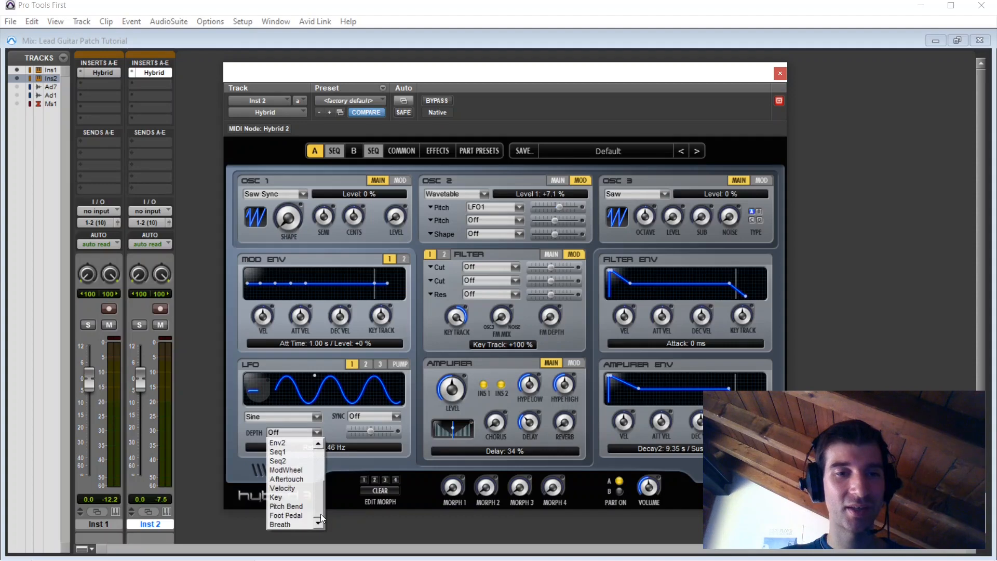
{"action": "left_click", "coordinate": [296, 472]}
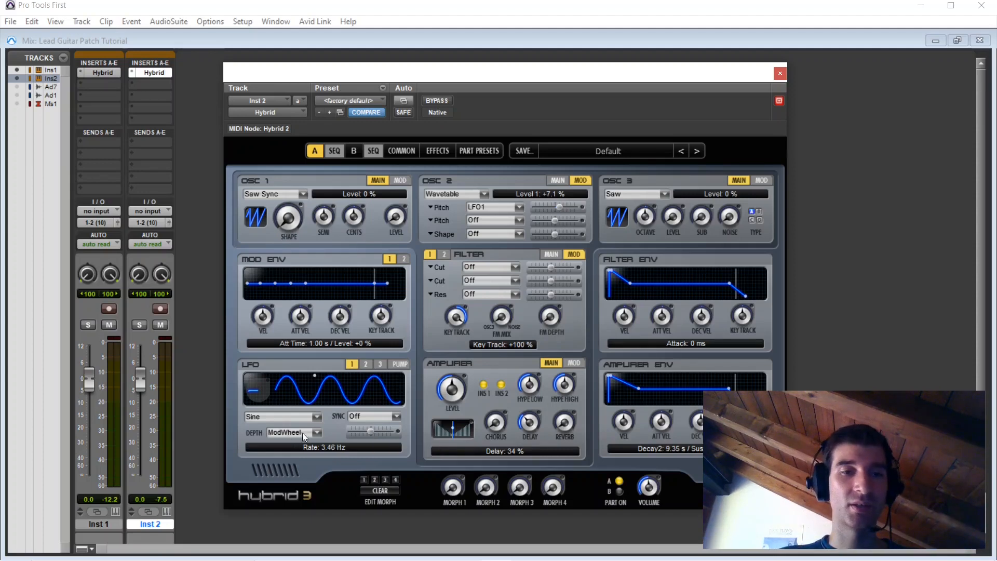
{"action": "left_click_drag", "start_coordinate": [371, 431], "coordinate": [413, 435]}
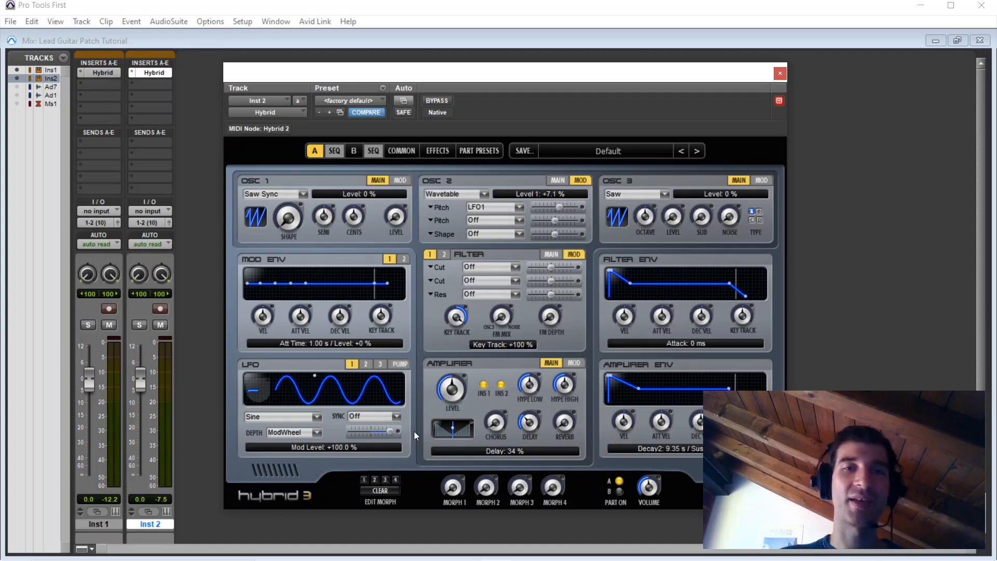
Step: Try oscillator 2's wave shape at 52 % and return it to 0 %
{"action": "left_click", "coordinate": [558, 181]}
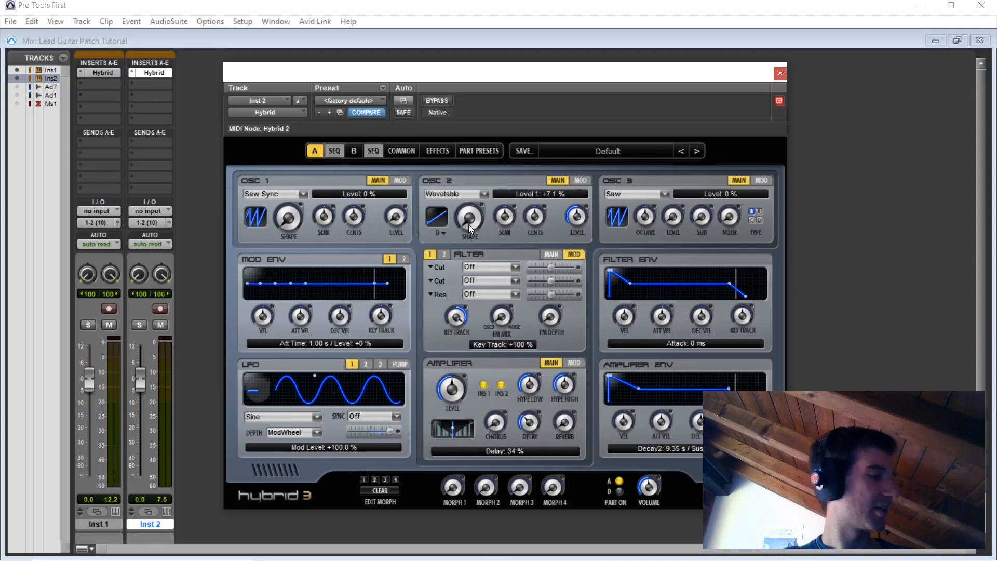
{"action": "left_click_drag", "start_coordinate": [468, 224], "coordinate": [469, 247]}
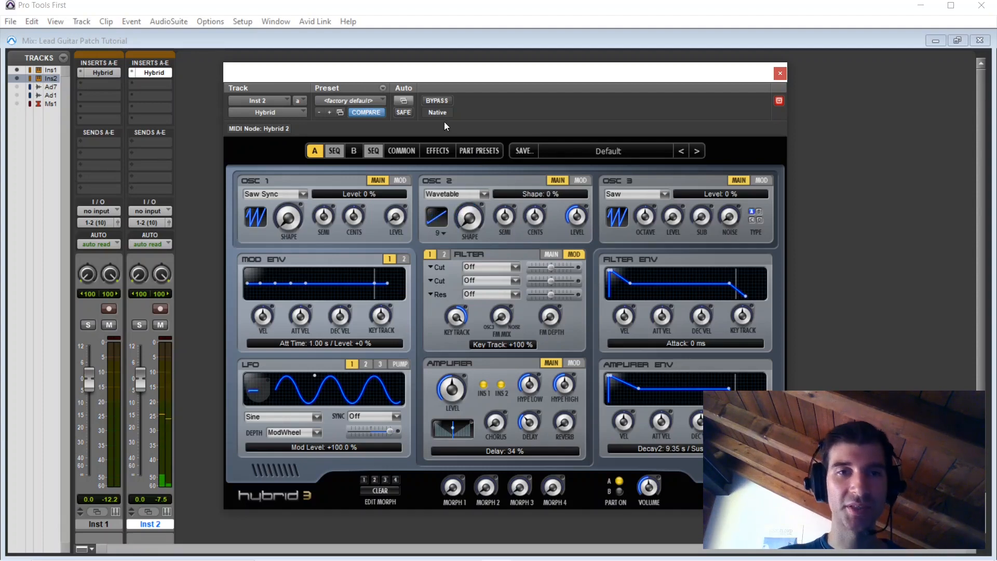
{"action": "left_click", "coordinate": [435, 151]}
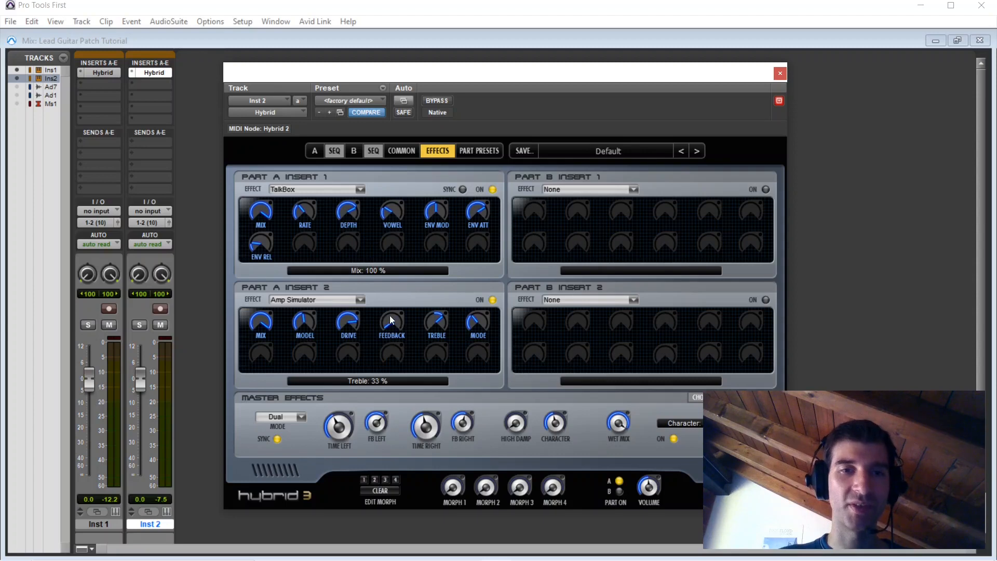
{"action": "left_click", "coordinate": [316, 150]}
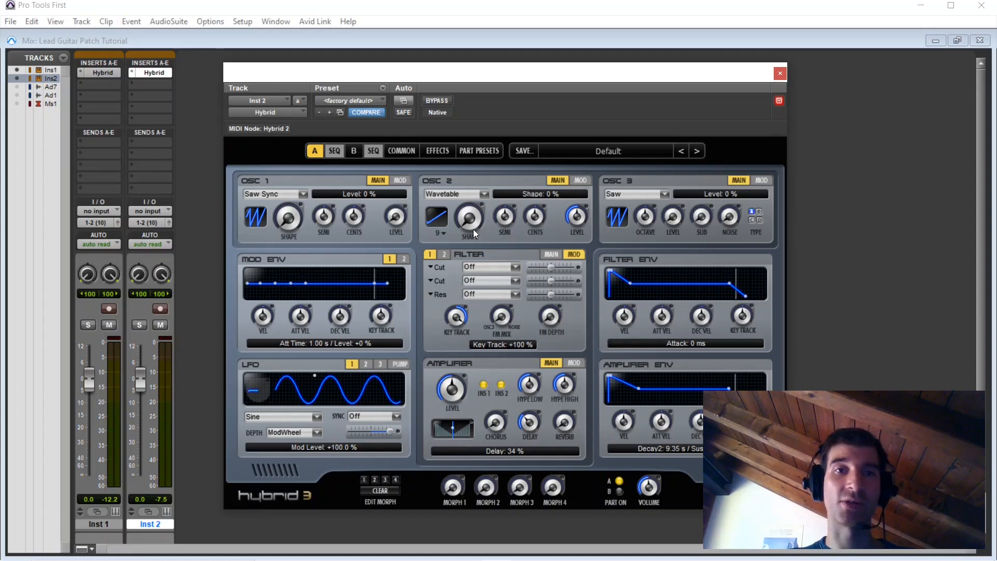
{"action": "left_click_drag", "start_coordinate": [468, 218], "coordinate": [468, 161]}
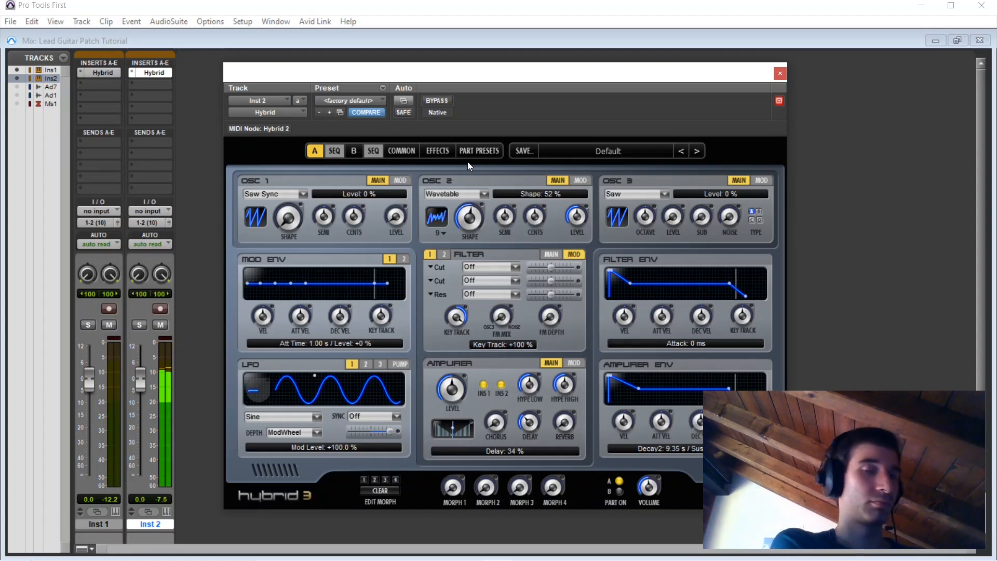
{"action": "left_click", "coordinate": [472, 210], "text": "alt"}
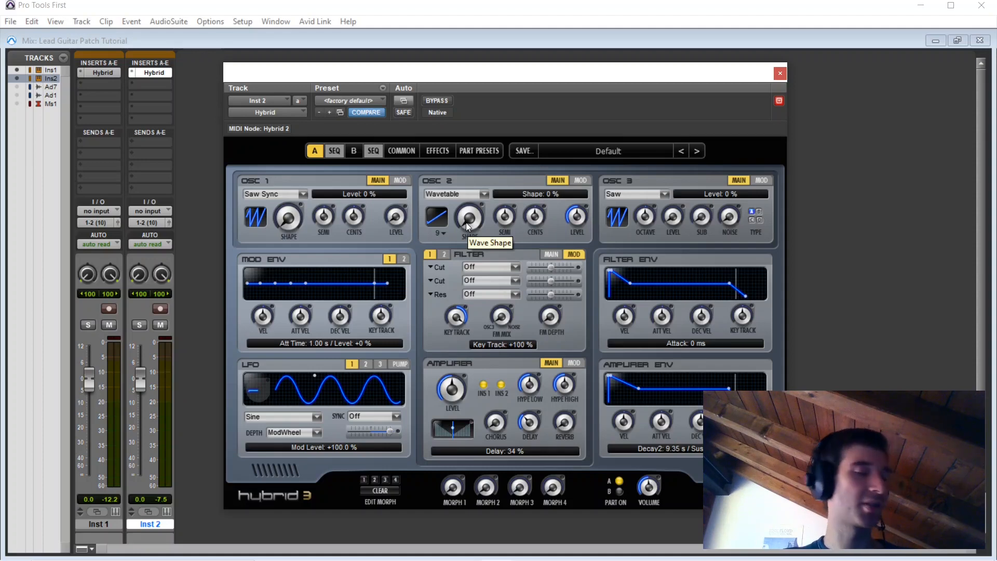
{"action": "left_click_drag", "start_coordinate": [465, 222], "coordinate": [463, 198]}
{"action": "left_click_drag", "start_coordinate": [467, 219], "coordinate": [468, 226]}
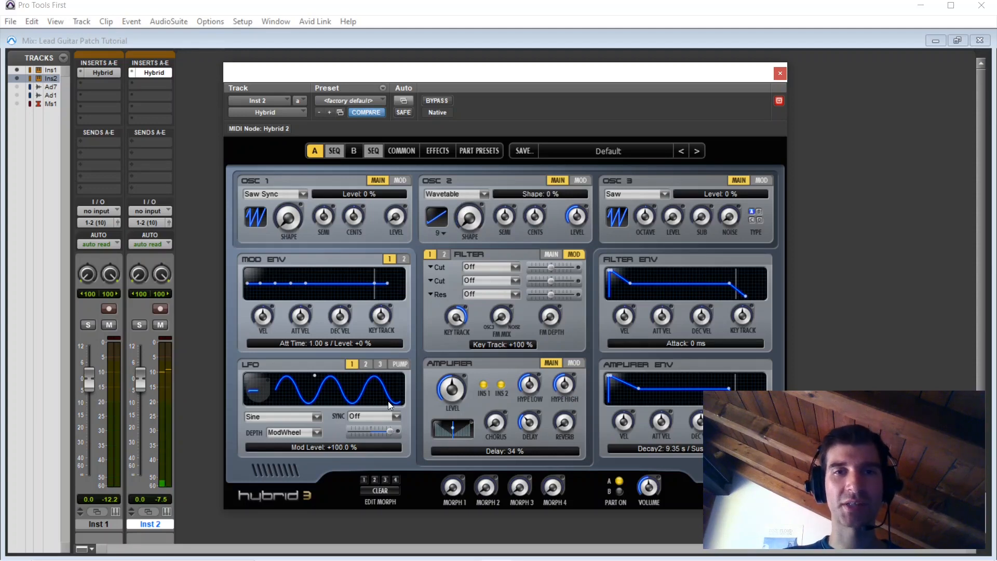
{"action": "left_click", "coordinate": [580, 181]}
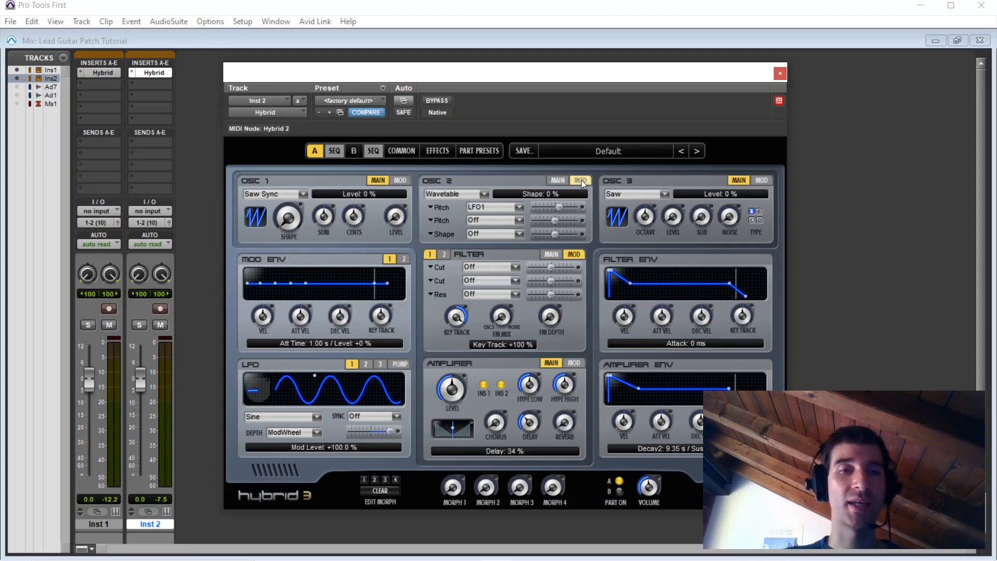
{"action": "left_click", "coordinate": [565, 180]}
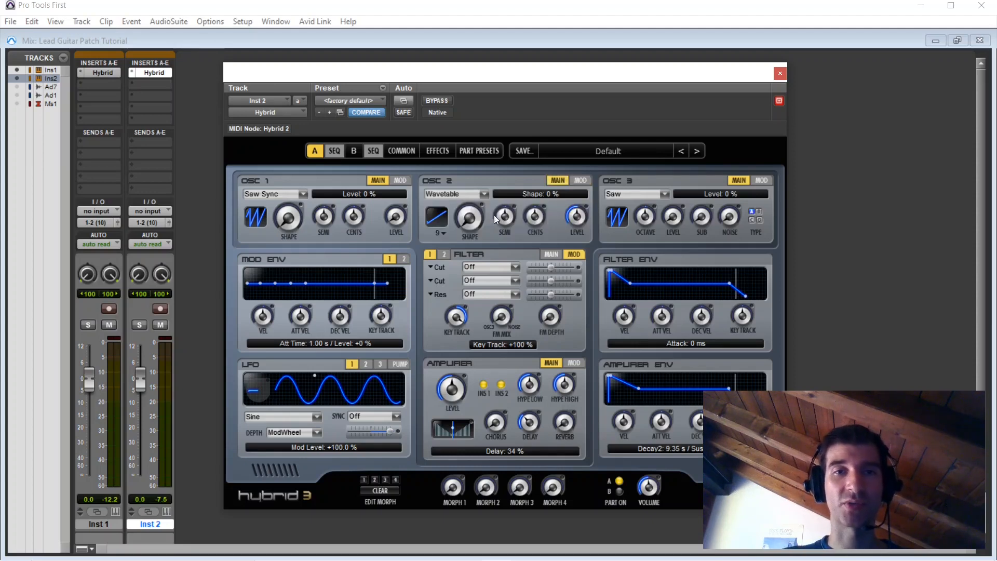